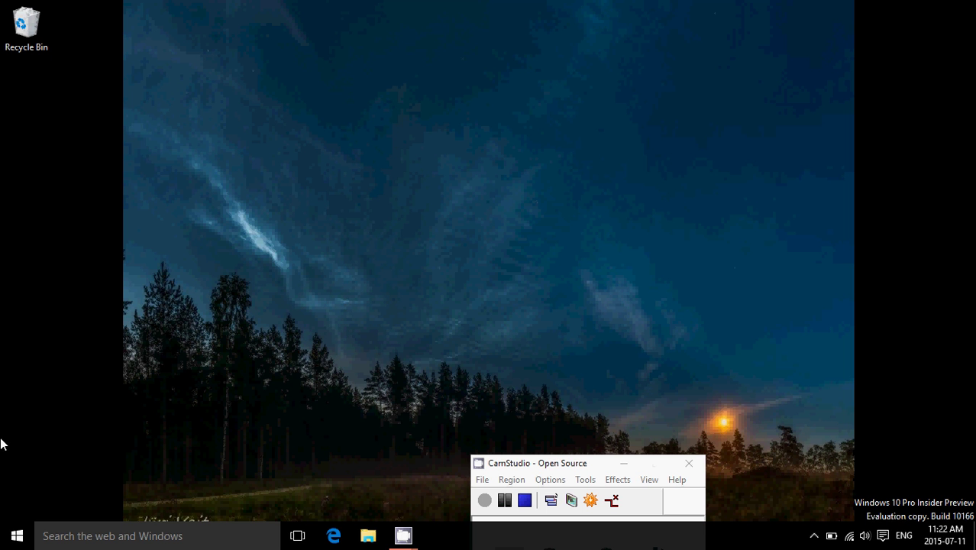
Step: Look over the Start menu's app list and tiles, and close the menu
{"action": "left_click", "coordinate": [18, 536]}
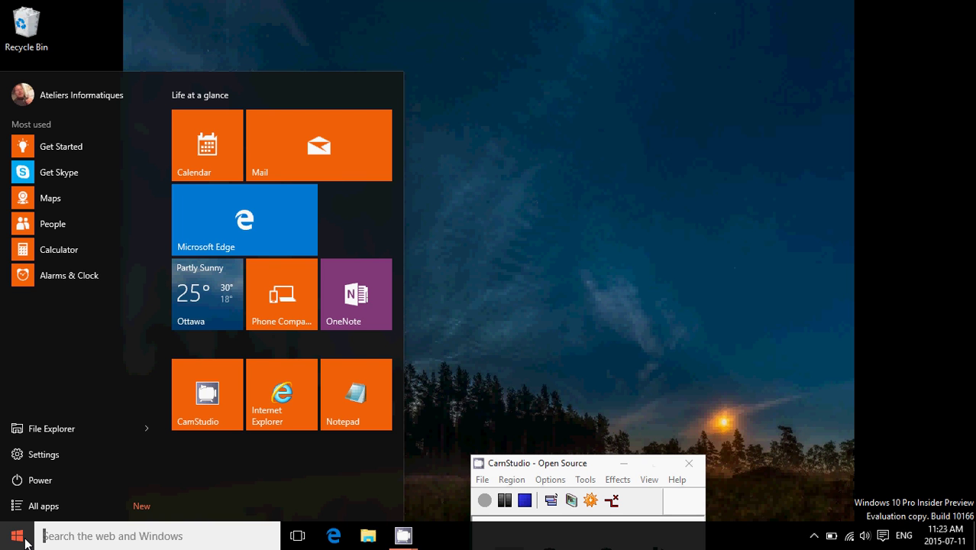
{"action": "mouse_move", "coordinate": [345, 347]}
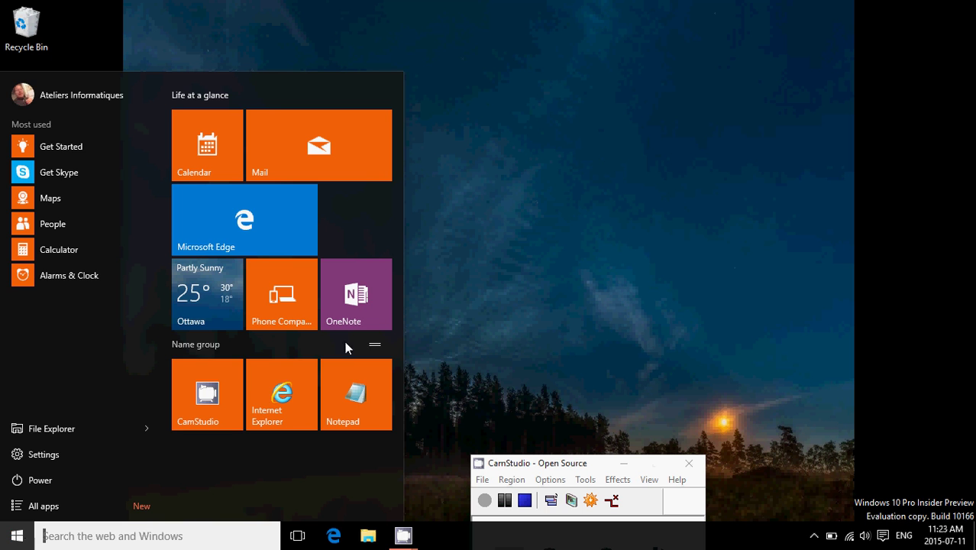
{"action": "left_click", "coordinate": [576, 252]}
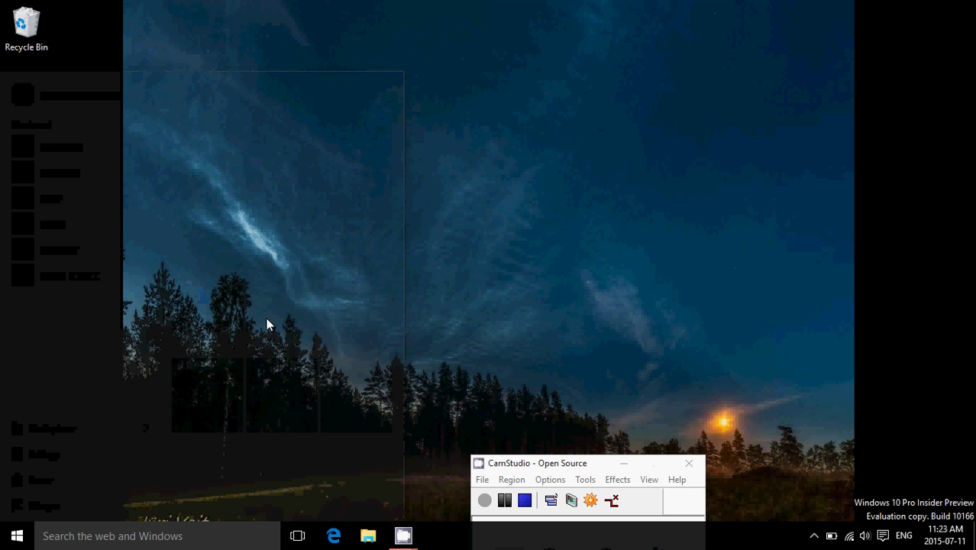
Step: Open Microsoft Edge and look through its advanced settings down to the address bar search option
{"action": "left_click", "coordinate": [334, 536]}
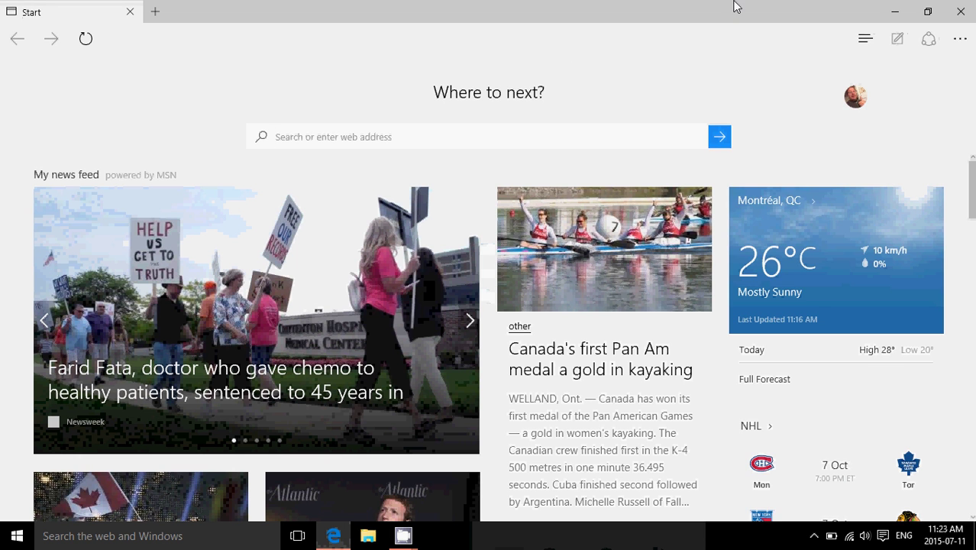
{"action": "left_click", "coordinate": [962, 40]}
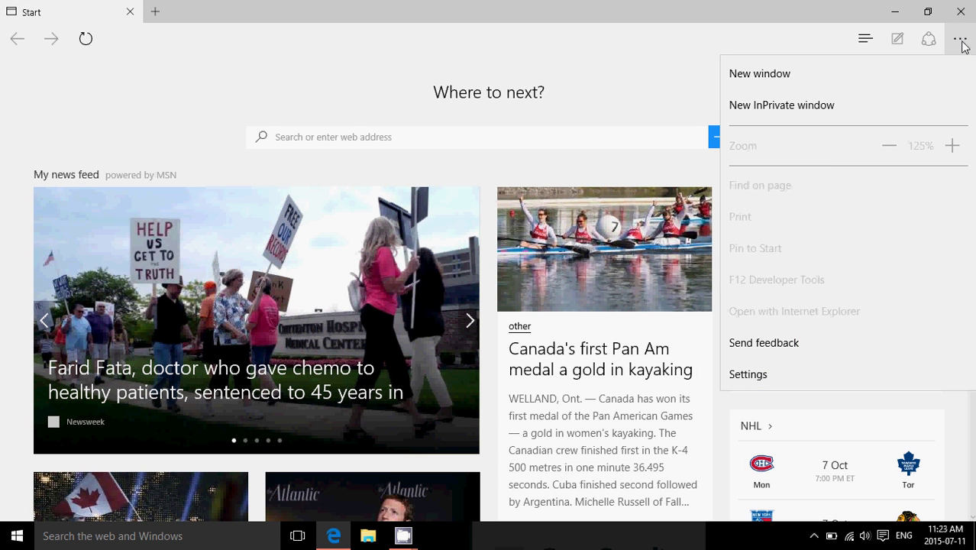
{"action": "left_click", "coordinate": [789, 374]}
{"action": "scroll", "coordinate": [894, 294], "scroll_direction": "down", "scroll_amount": 5}
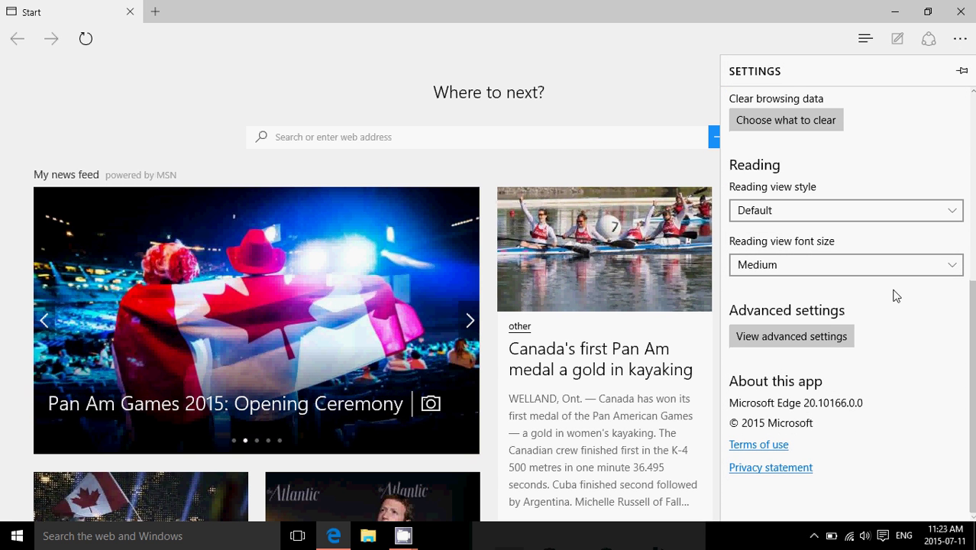
{"action": "left_click", "coordinate": [799, 338]}
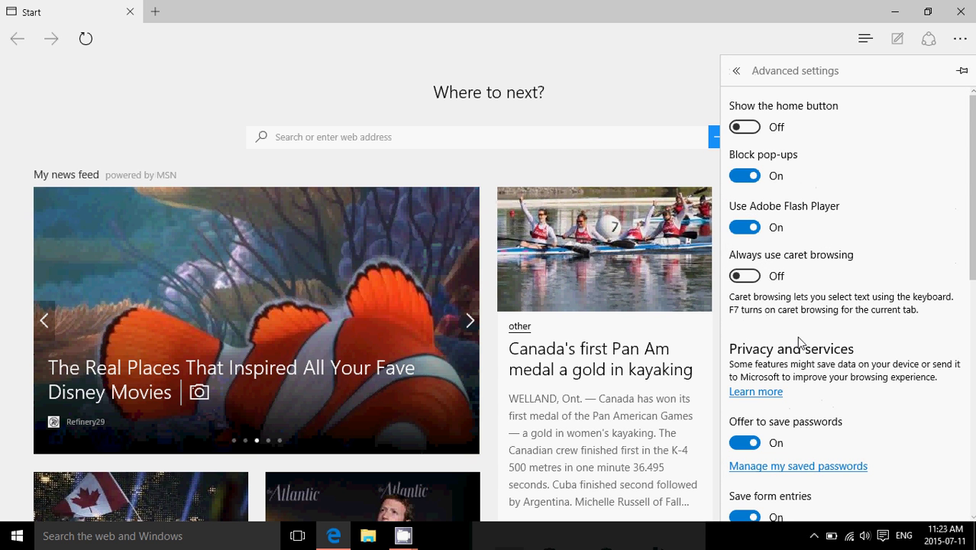
{"action": "scroll", "coordinate": [799, 342], "scroll_direction": "down", "scroll_amount": 5}
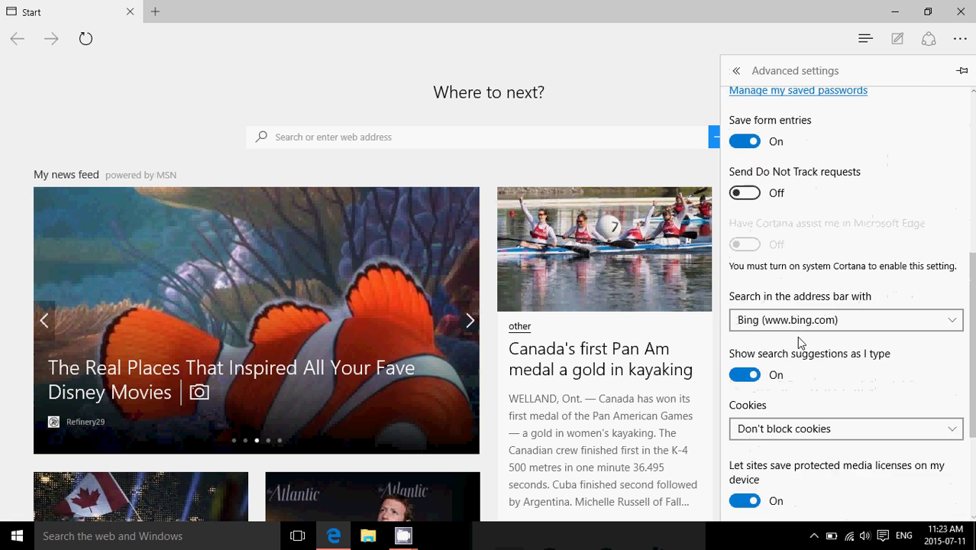
Step: View the page for adding a new address bar search provider, and leave the browser settings
{"action": "left_click", "coordinate": [821, 304]}
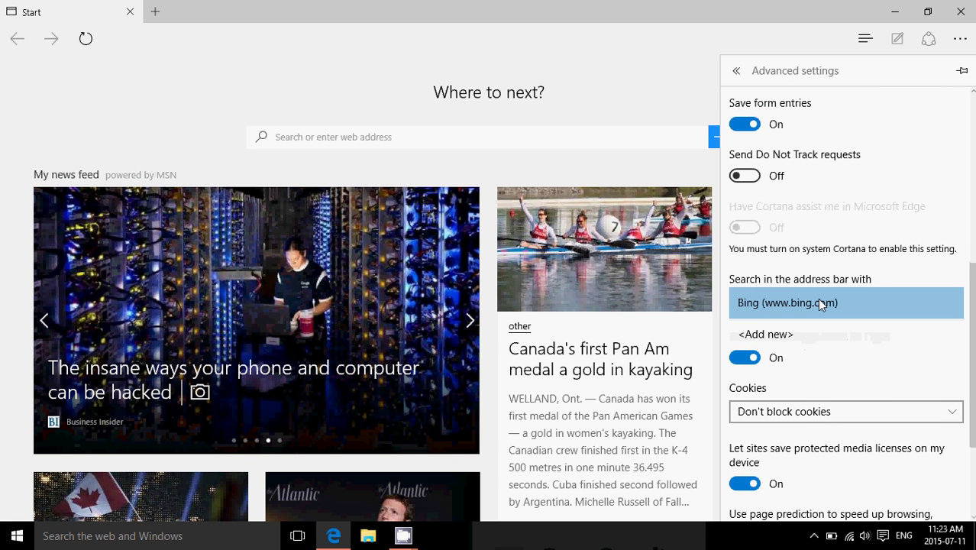
{"action": "left_click", "coordinate": [799, 341]}
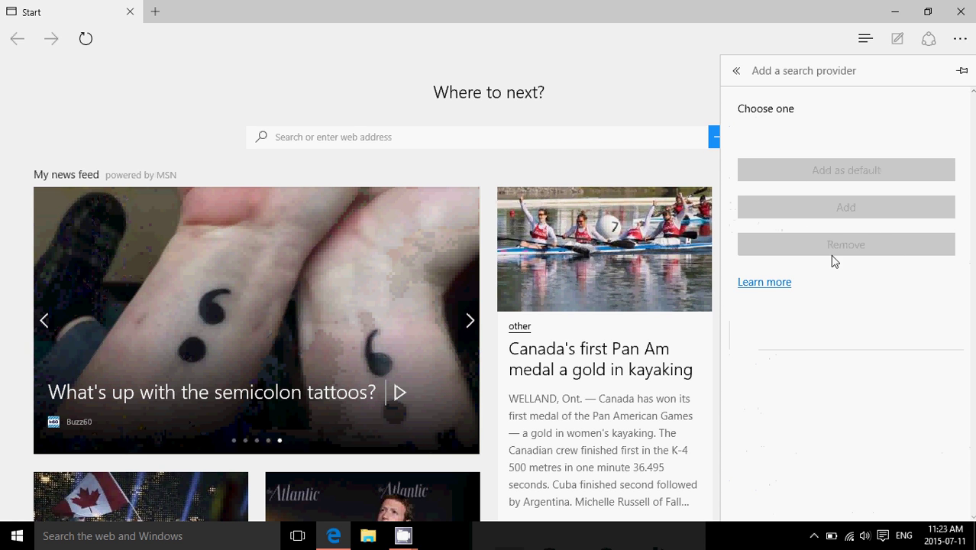
{"action": "left_click", "coordinate": [737, 74]}
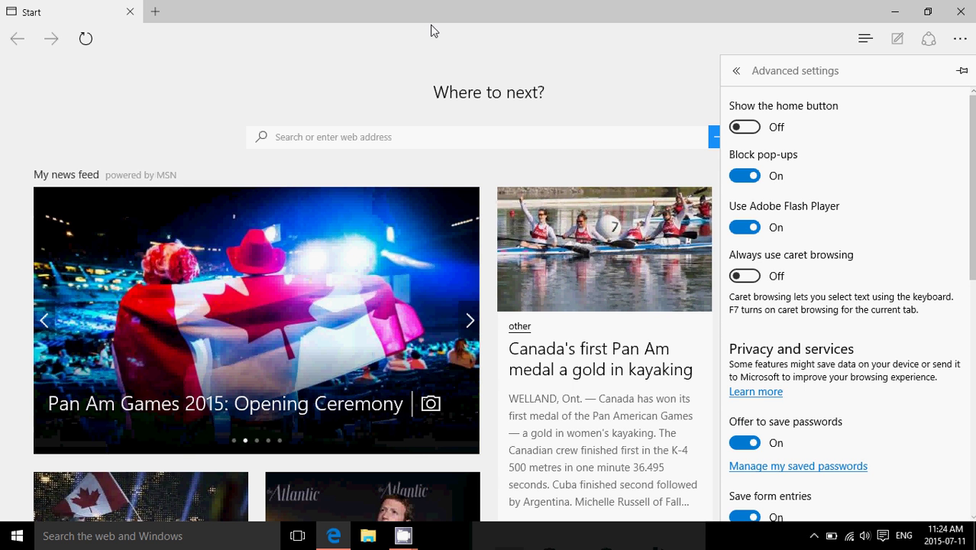
{"action": "left_click", "coordinate": [429, 43]}
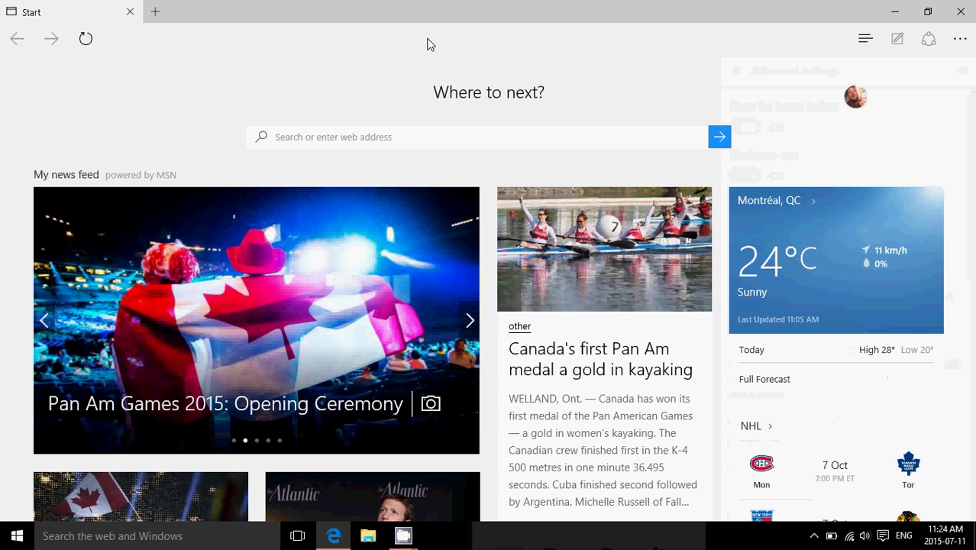
Step: Reveal the address bar on the start page and view the Favorites list, closing it again
{"action": "scroll", "coordinate": [400, 45], "scroll_direction": "down", "scroll_amount": 2}
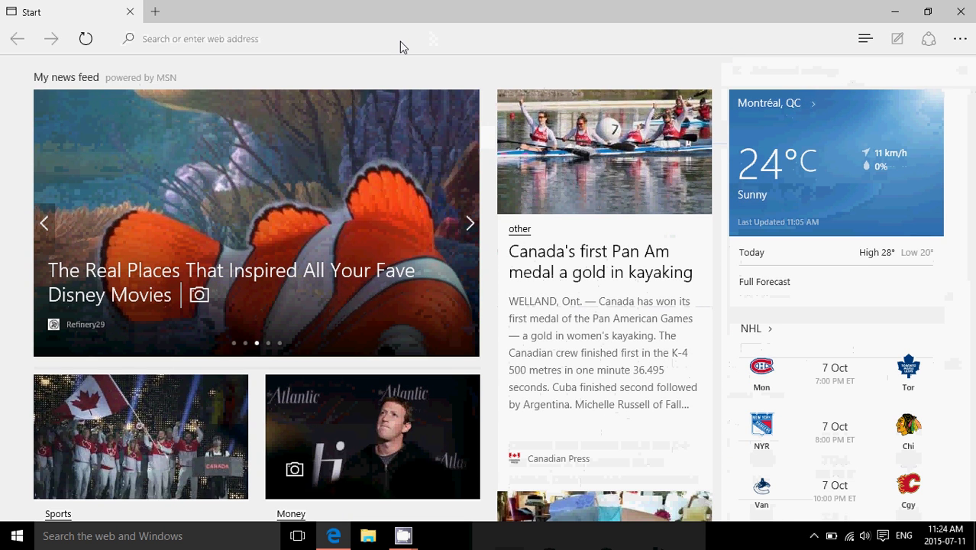
{"action": "left_click", "coordinate": [387, 46]}
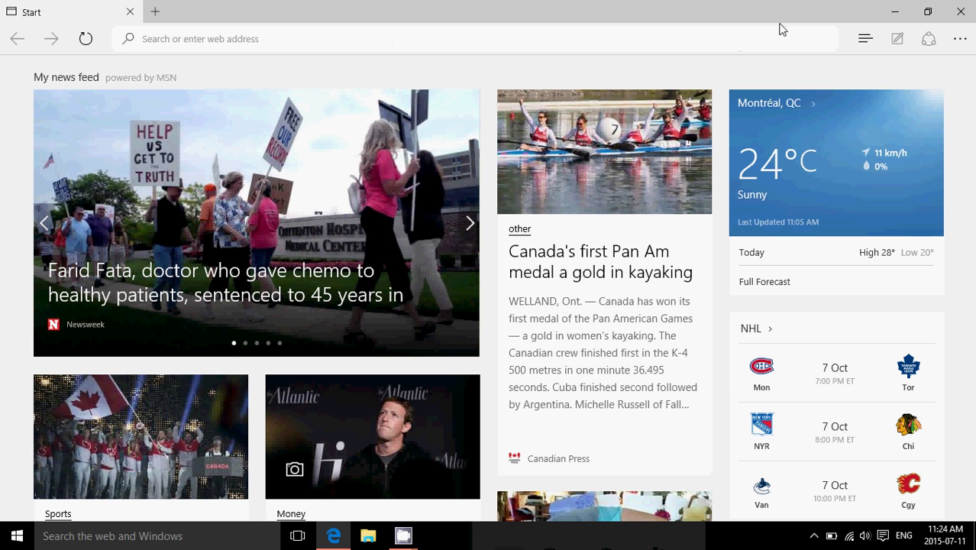
{"action": "left_click", "coordinate": [863, 42]}
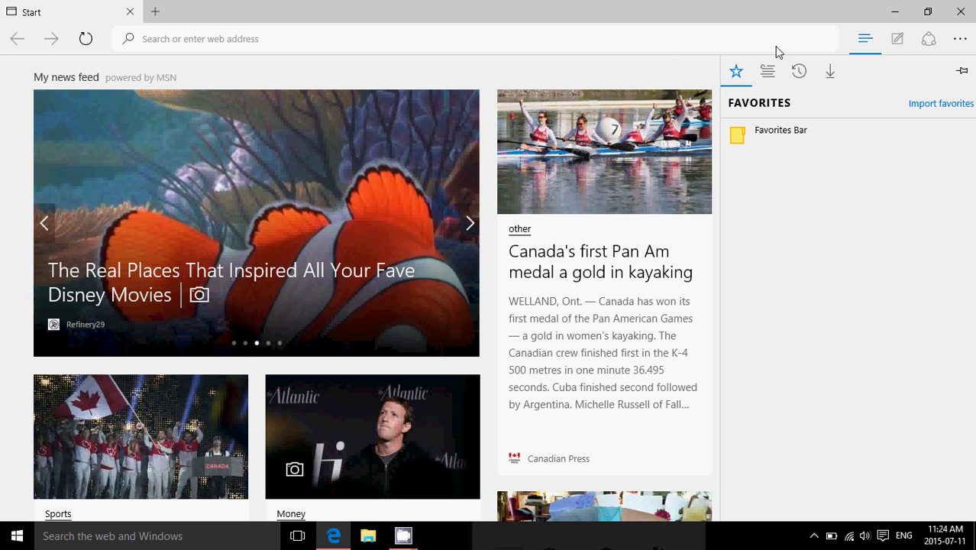
{"action": "left_click", "coordinate": [682, 37]}
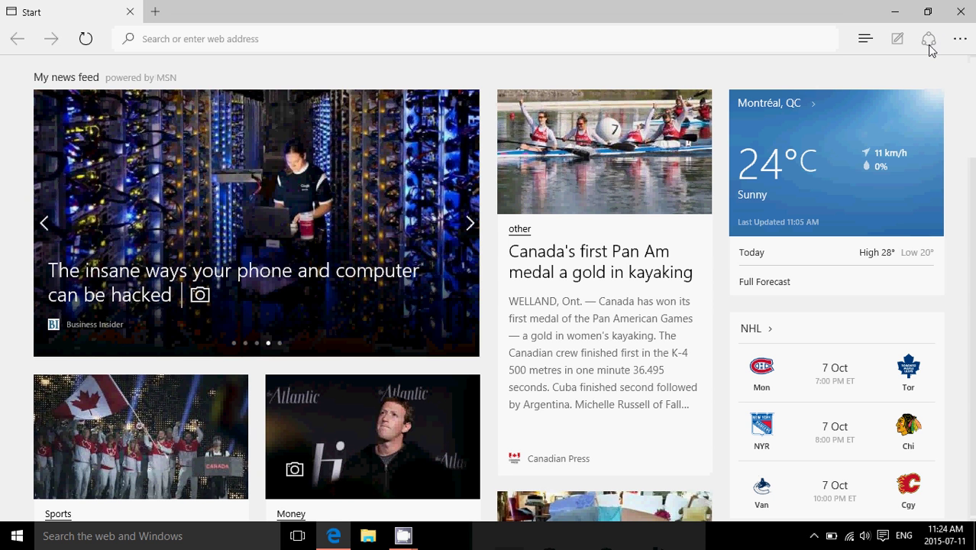
Step: Open the article "Canada's first Pan Am medal a gold in kayaking" and view its sharing options
{"action": "left_click", "coordinate": [578, 277]}
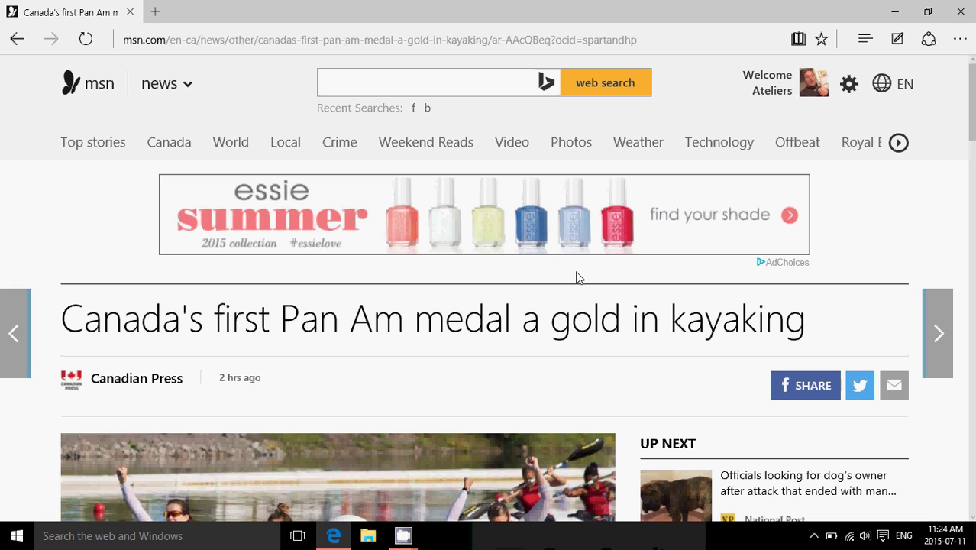
{"action": "left_click", "coordinate": [927, 40]}
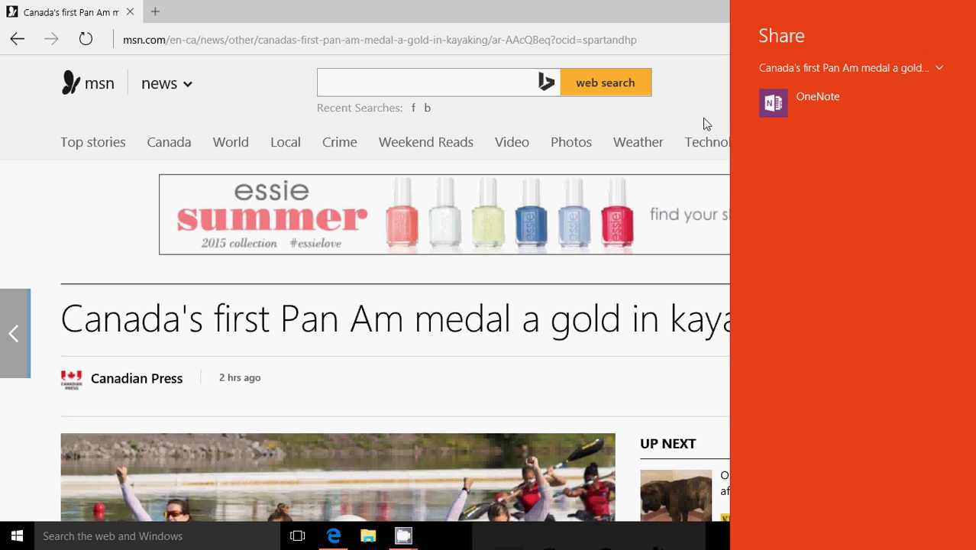
{"action": "left_click", "coordinate": [692, 101]}
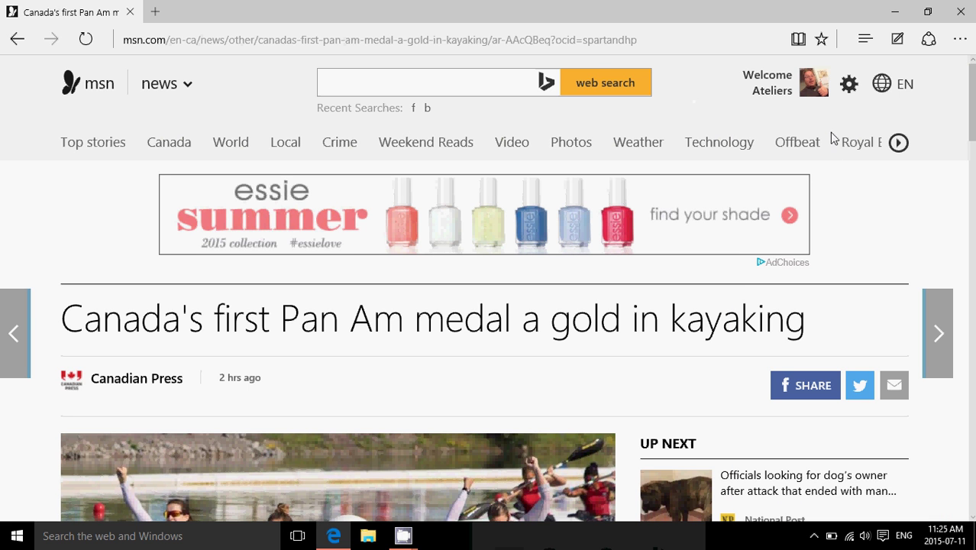
Step: Make a web note with an underline below "Pan Am medal a" and circles around "gold in" and "Canada", and exit without saving
{"action": "left_click", "coordinate": [896, 42]}
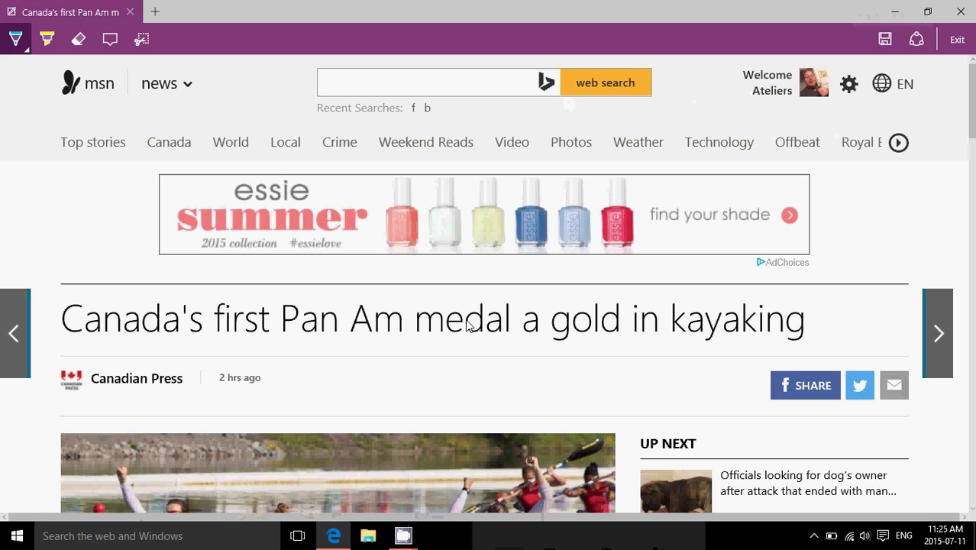
{"action": "left_click_drag", "start_coordinate": [282, 334], "coordinate": [564, 357]}
{"action": "left_click_drag", "start_coordinate": [573, 289], "coordinate": [564, 302]}
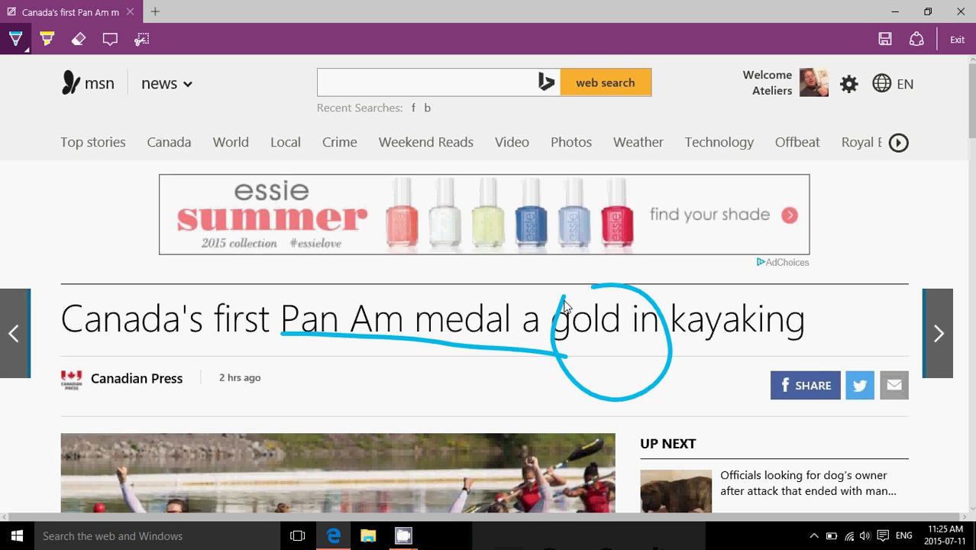
{"action": "left_click_drag", "start_coordinate": [163, 114], "coordinate": [138, 123]}
{"action": "mouse_move", "coordinate": [141, 162]}
{"action": "left_mouse_down"}
{"action": "mouse_move", "coordinate": [181, 94]}
{"action": "mouse_move", "coordinate": [149, 133]}
{"action": "left_mouse_up"}
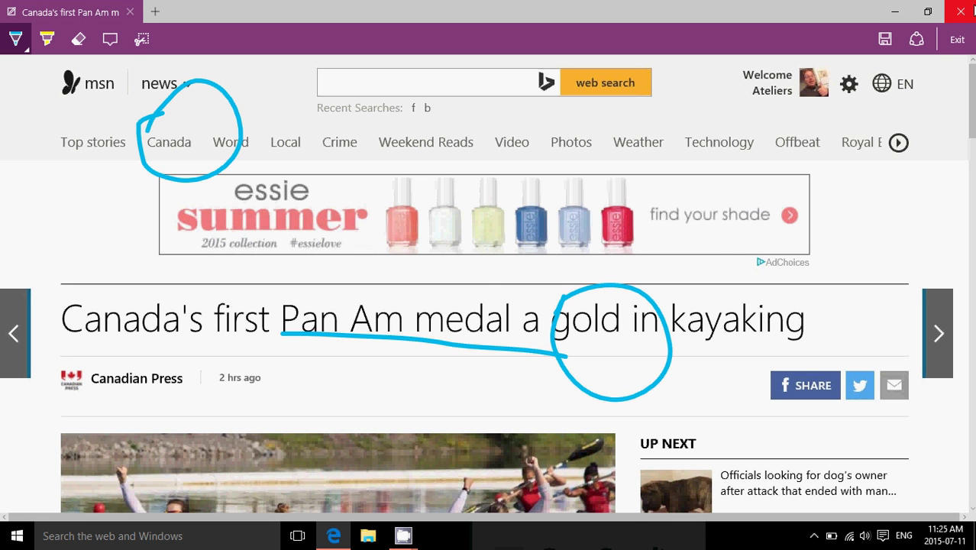
{"action": "left_click", "coordinate": [958, 39]}
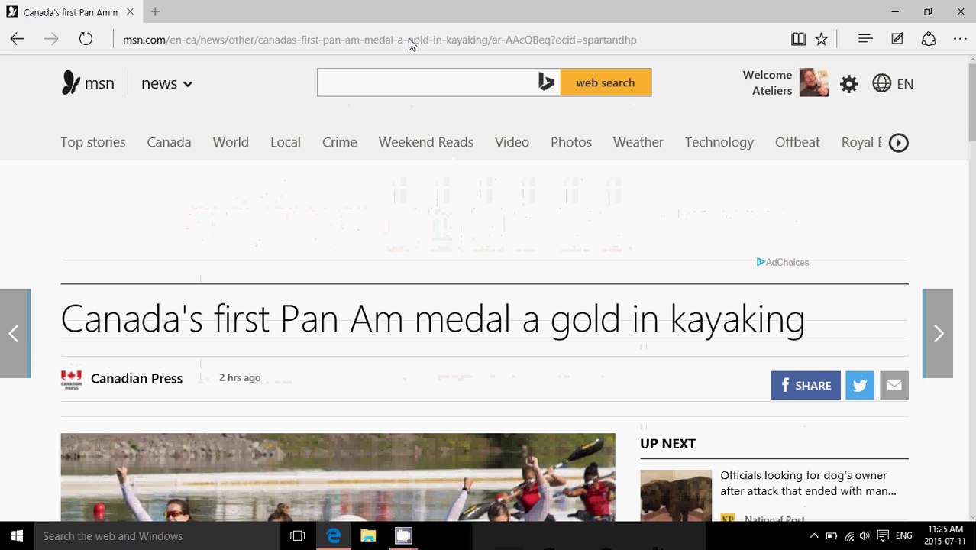
Step: Replace the article's web address with google.ca and load the site
{"action": "left_click", "coordinate": [410, 39]}
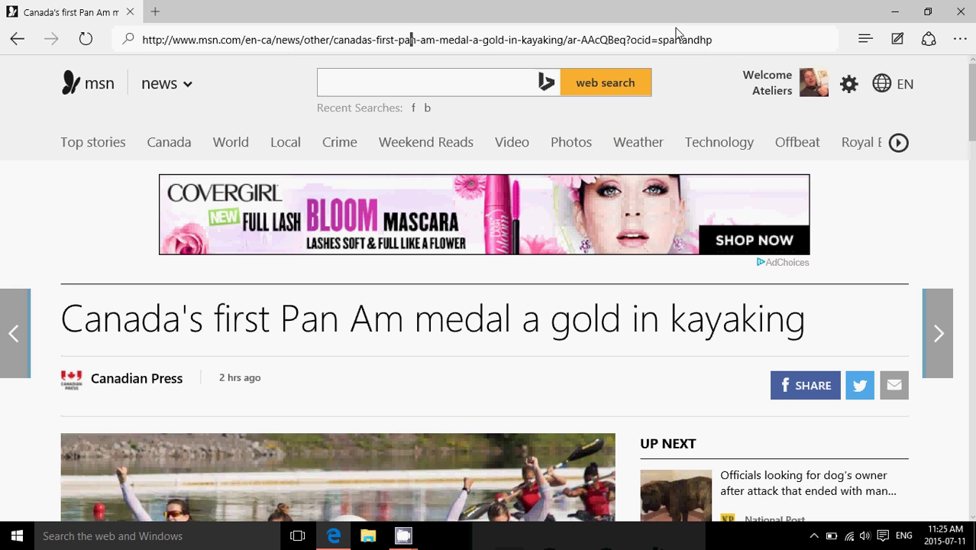
{"action": "left_click_drag", "start_coordinate": [713, 40], "coordinate": [90, 38]}
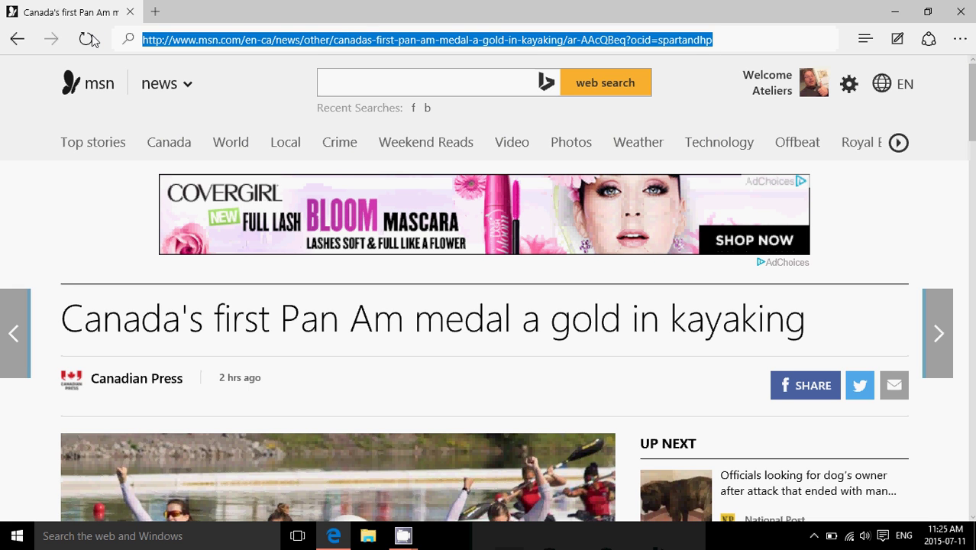
{"action": "type", "text": "google.ca"}
{"action": "key", "text": "Return"}
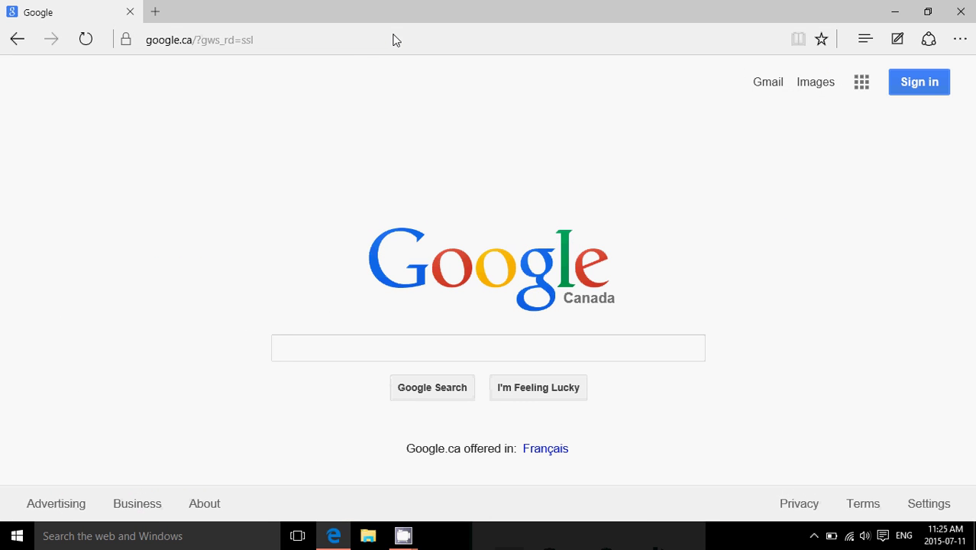
Step: Load spaceweather.com in the same tab, and close the browser
{"action": "left_click", "coordinate": [366, 48]}
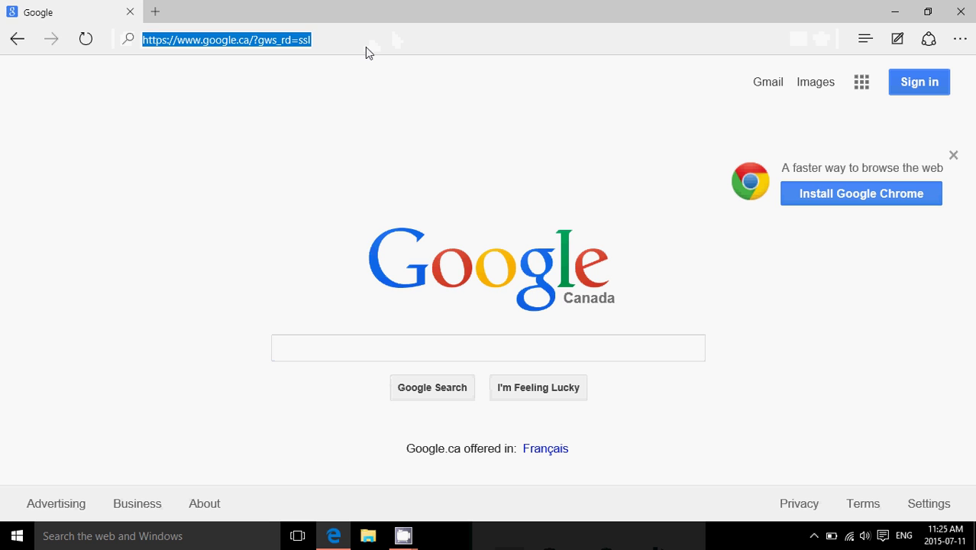
{"action": "type", "text": "spaceweather.com"}
{"action": "key", "text": "Return"}
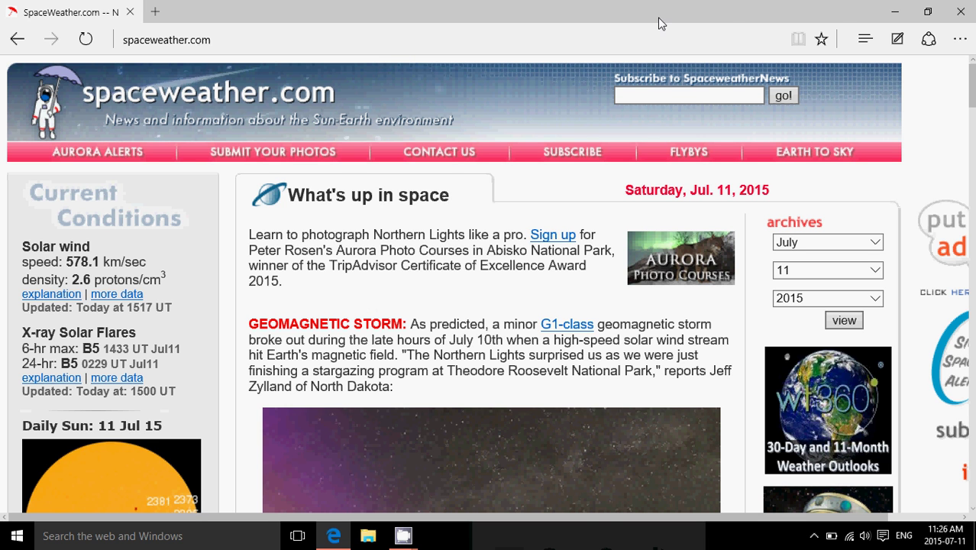
{"action": "left_click", "coordinate": [960, 12]}
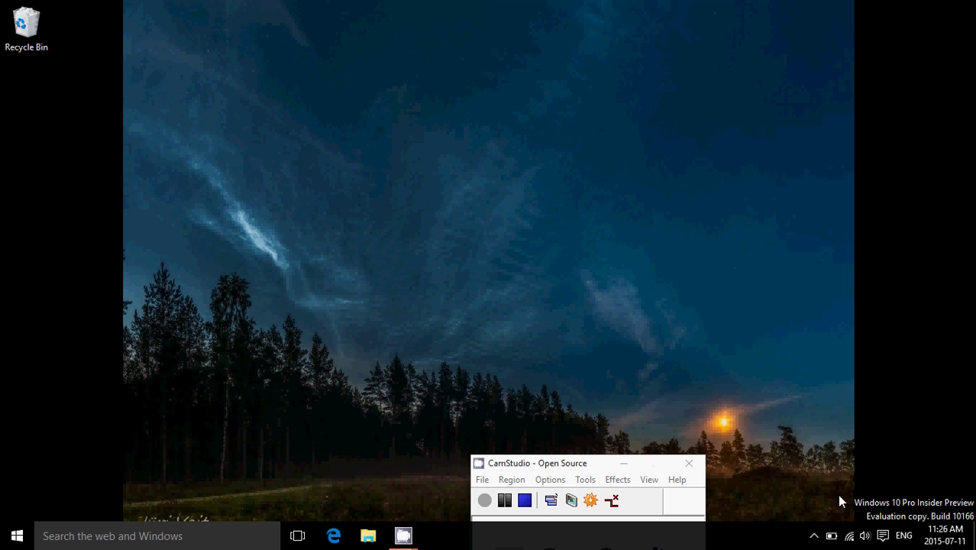
Step: Open all settings from the Action Center and check the hidden notification area icons
{"action": "left_click", "coordinate": [883, 536]}
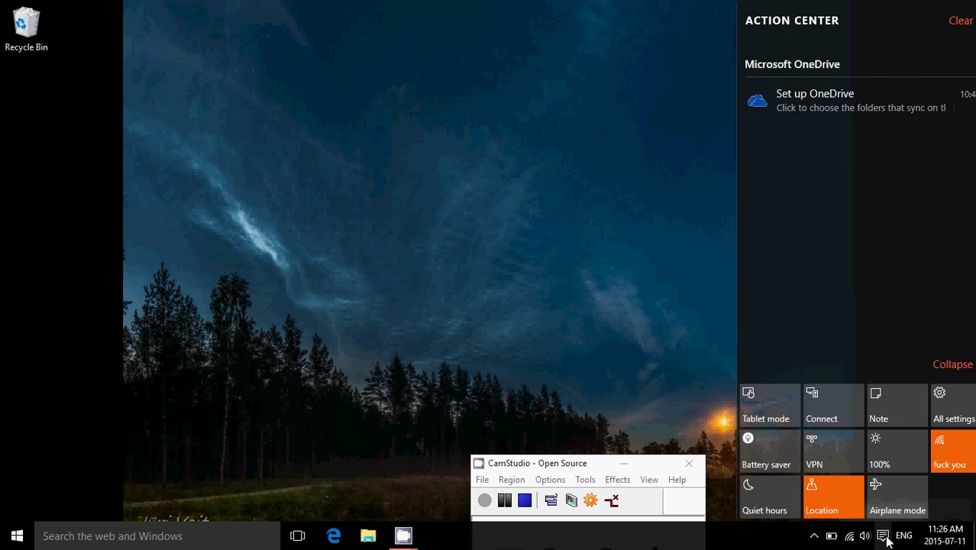
{"action": "left_click", "coordinate": [947, 409]}
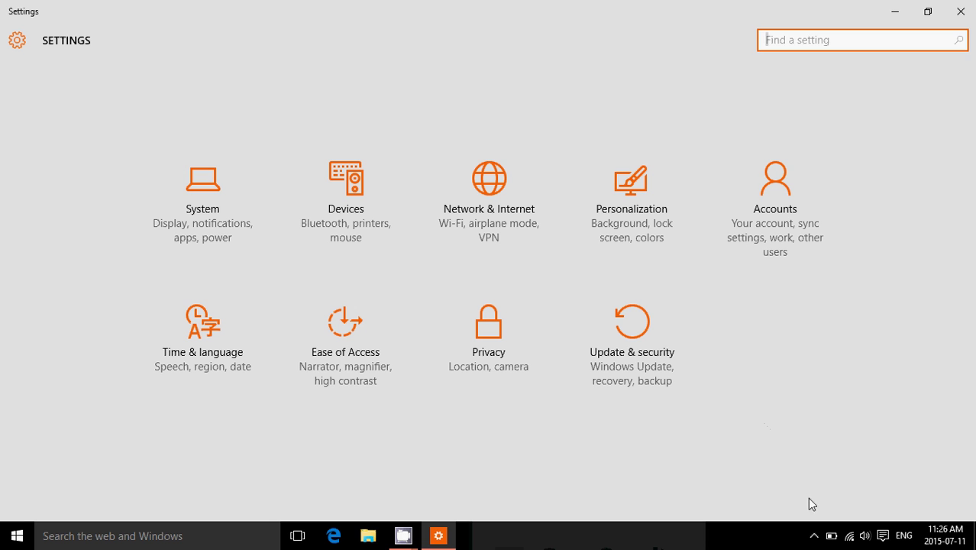
{"action": "left_click", "coordinate": [814, 538]}
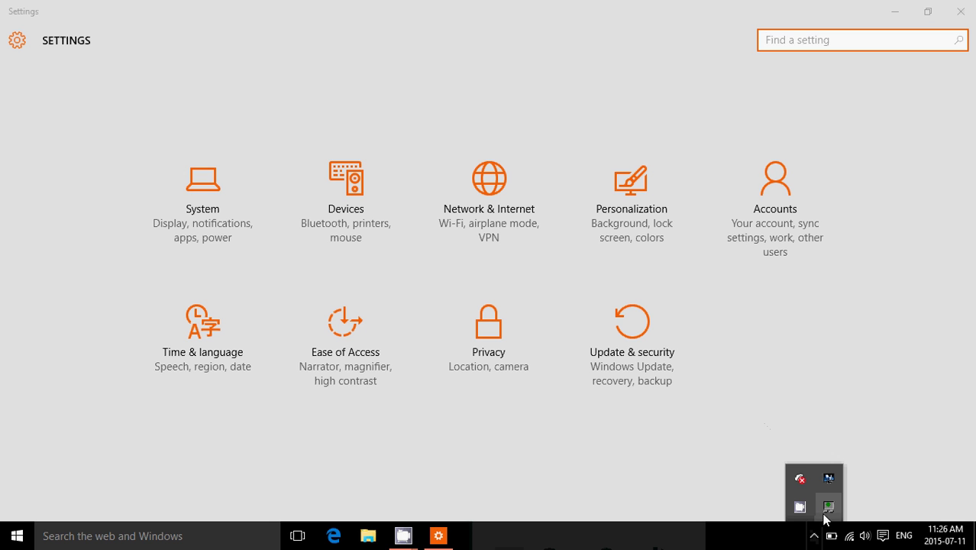
{"action": "left_click", "coordinate": [727, 467]}
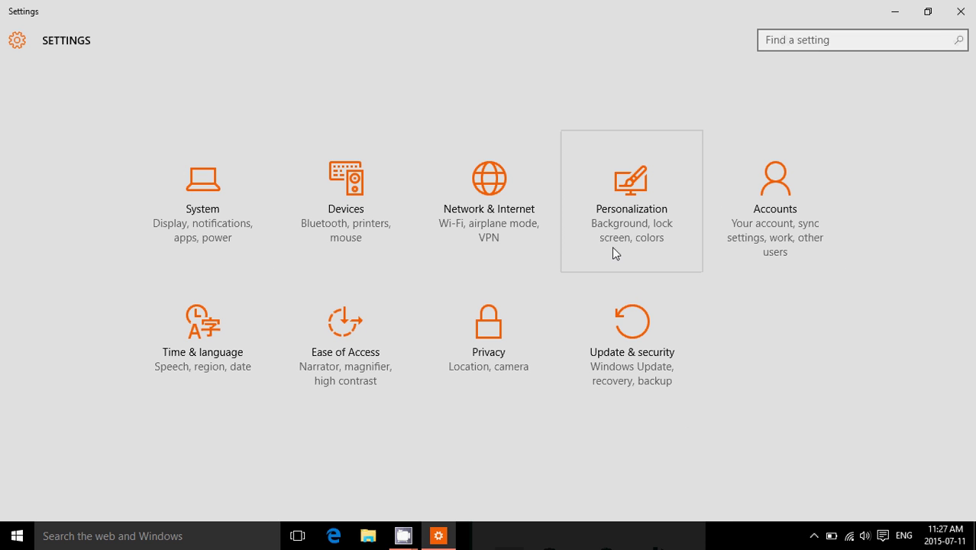
Step: View the display options in the System settings, and close the Settings window
{"action": "left_click", "coordinate": [215, 208]}
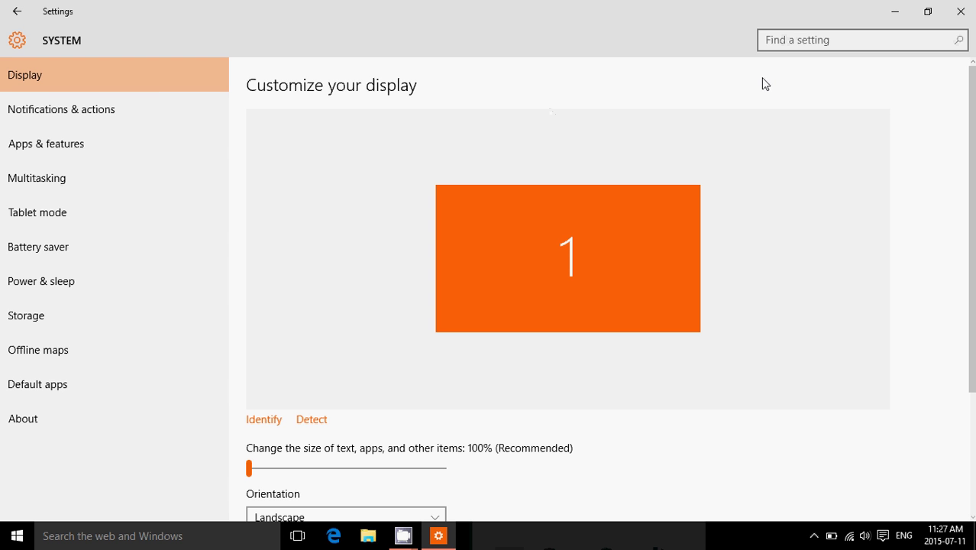
{"action": "left_click", "coordinate": [959, 11]}
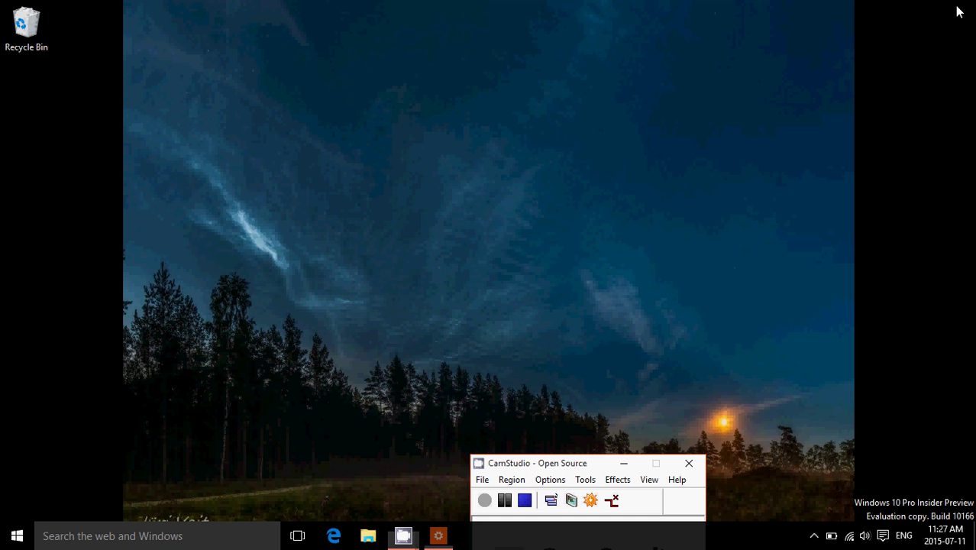
Step: Search Windows for "control", open Control Panel, and display its items as small icons
{"action": "left_click", "coordinate": [132, 542]}
{"action": "type", "text": "control"}
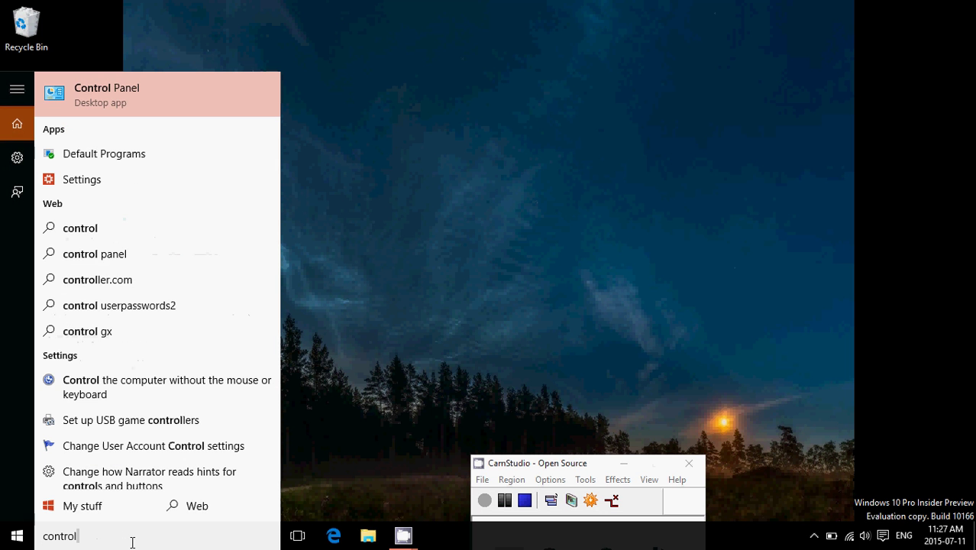
{"action": "left_click", "coordinate": [172, 89]}
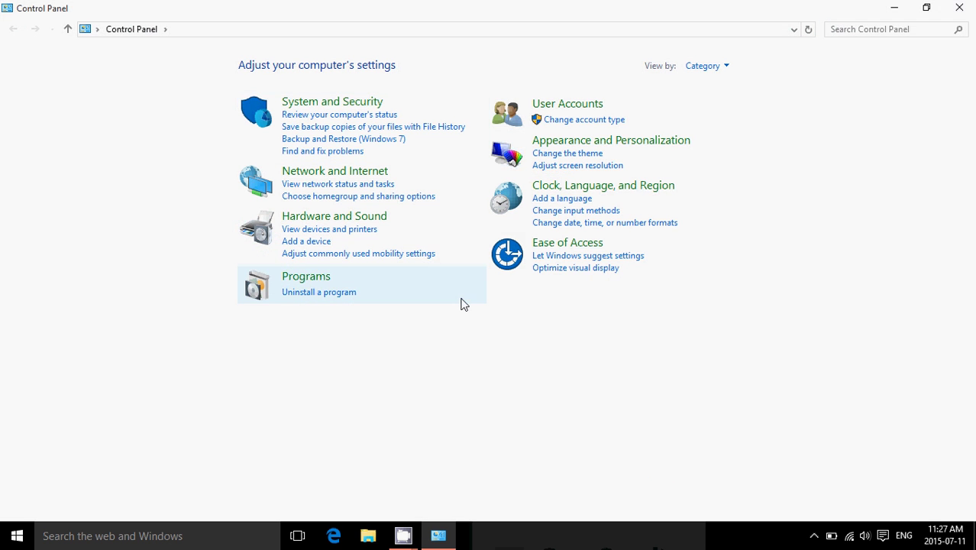
{"action": "left_click", "coordinate": [713, 67]}
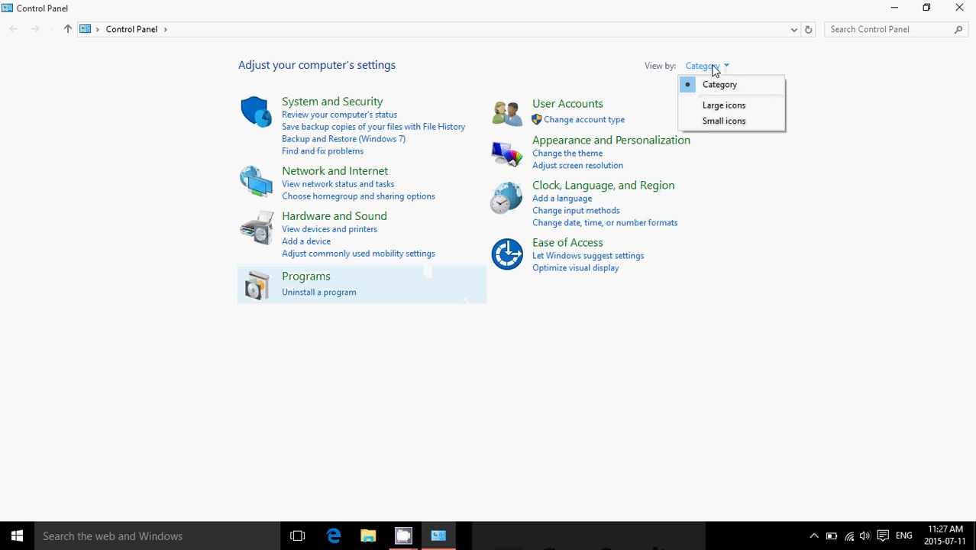
{"action": "left_click", "coordinate": [722, 121]}
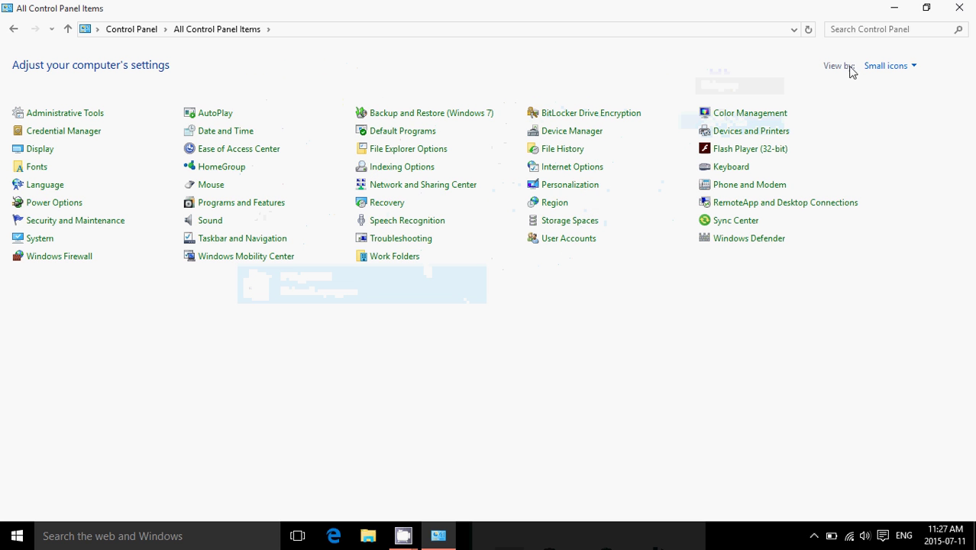
Step: Switch the Control Panel items to large icons, and close the window
{"action": "left_click", "coordinate": [892, 66]}
{"action": "left_click", "coordinate": [903, 107]}
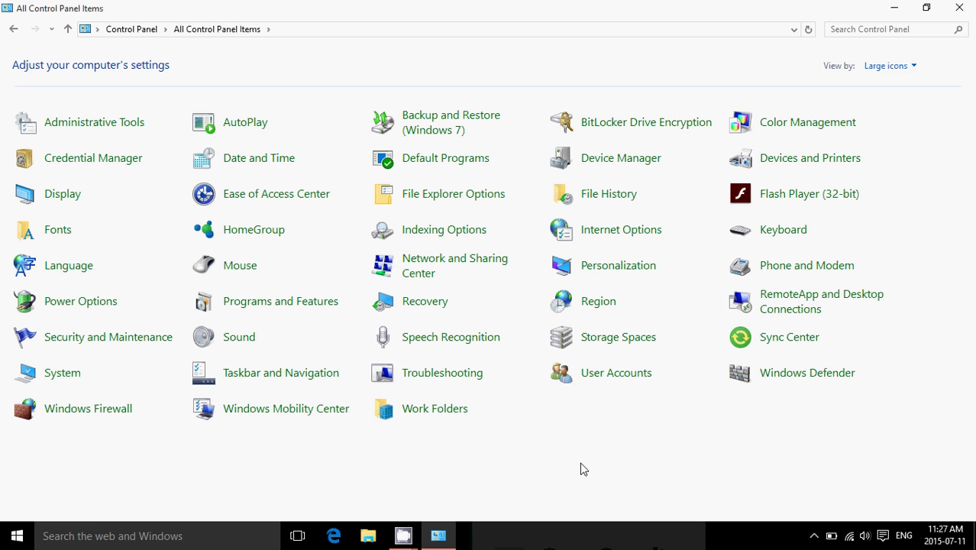
{"action": "left_click", "coordinate": [958, 8]}
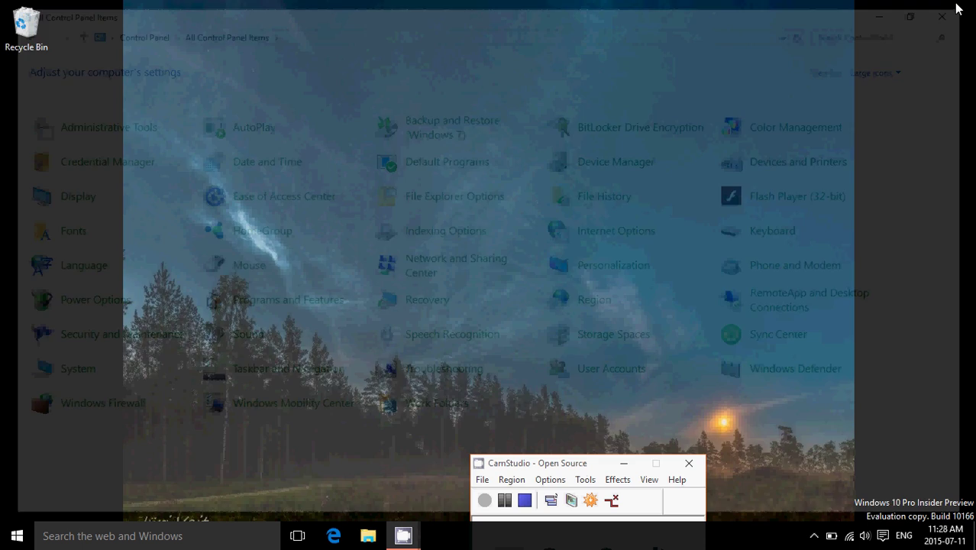
{"action": "left_click", "coordinate": [195, 404]}
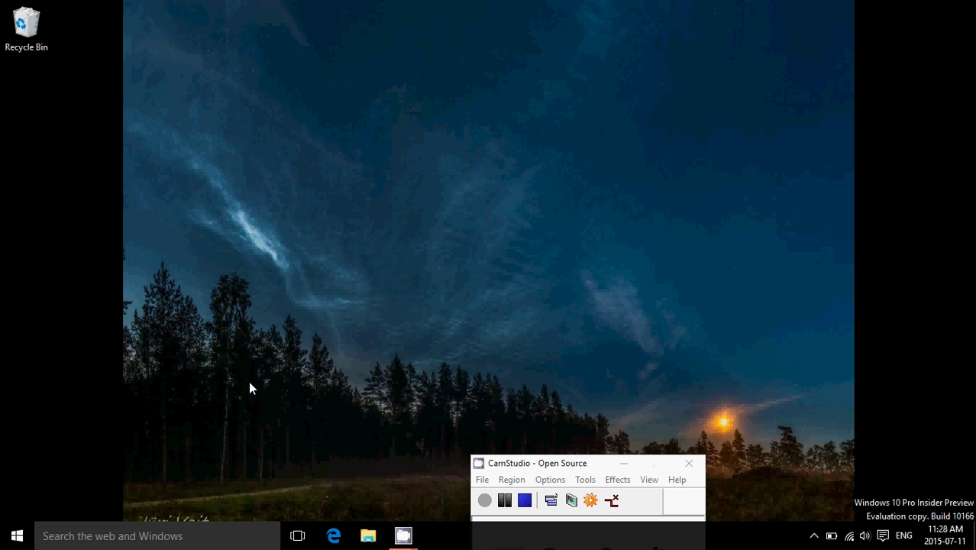
Step: Search Windows for "cortana", view the Cortana & Search settings, and dismiss them
{"action": "left_click", "coordinate": [176, 534]}
{"action": "type", "text": "co"}
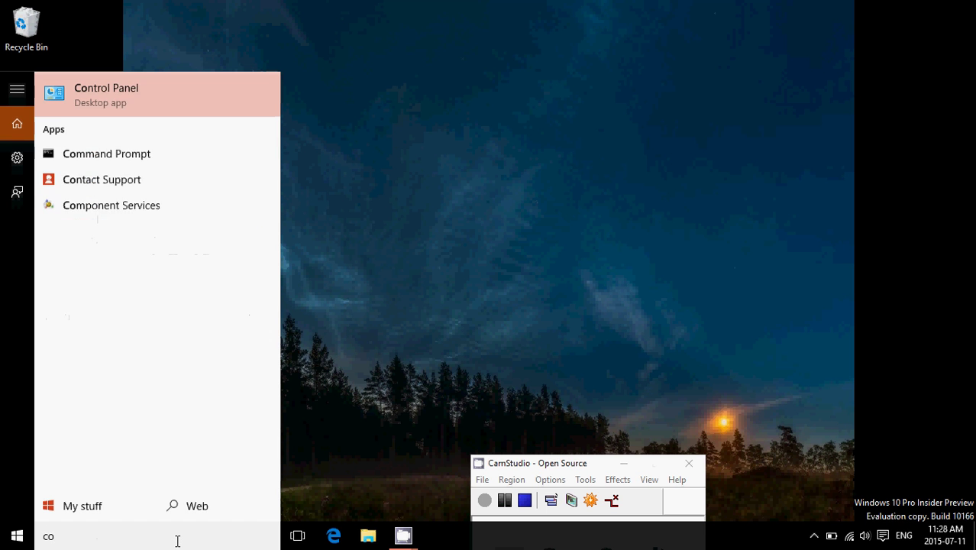
{"action": "type", "text": "rtana"}
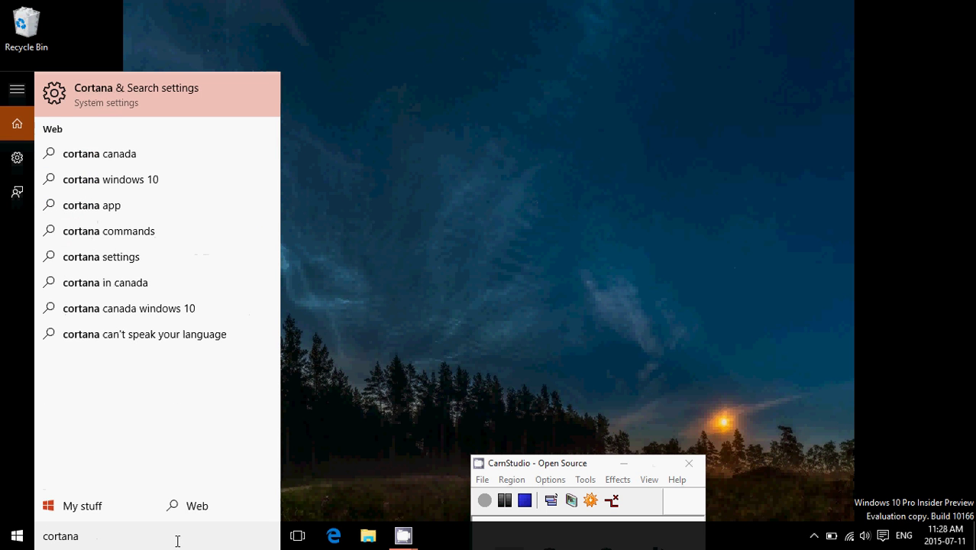
{"action": "left_click", "coordinate": [167, 100]}
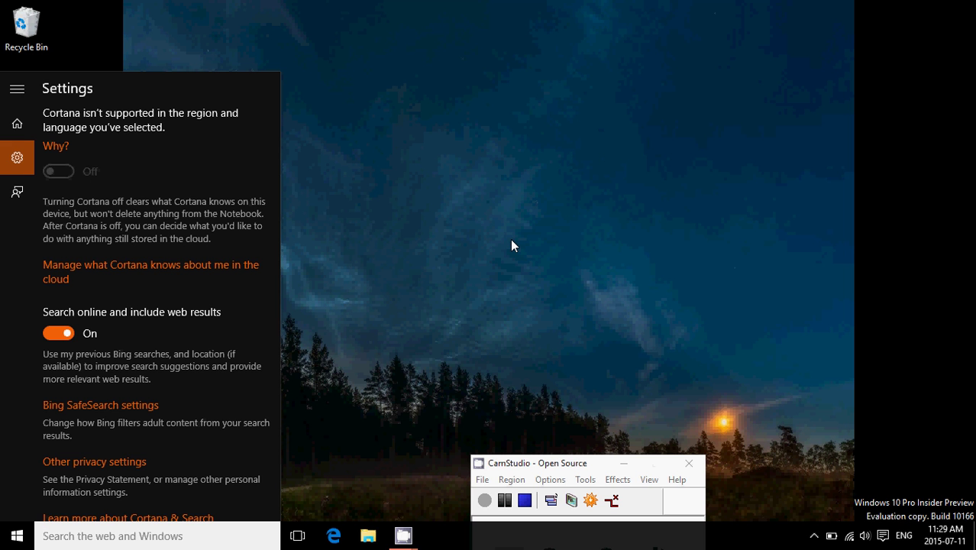
{"action": "key", "text": "Escape"}
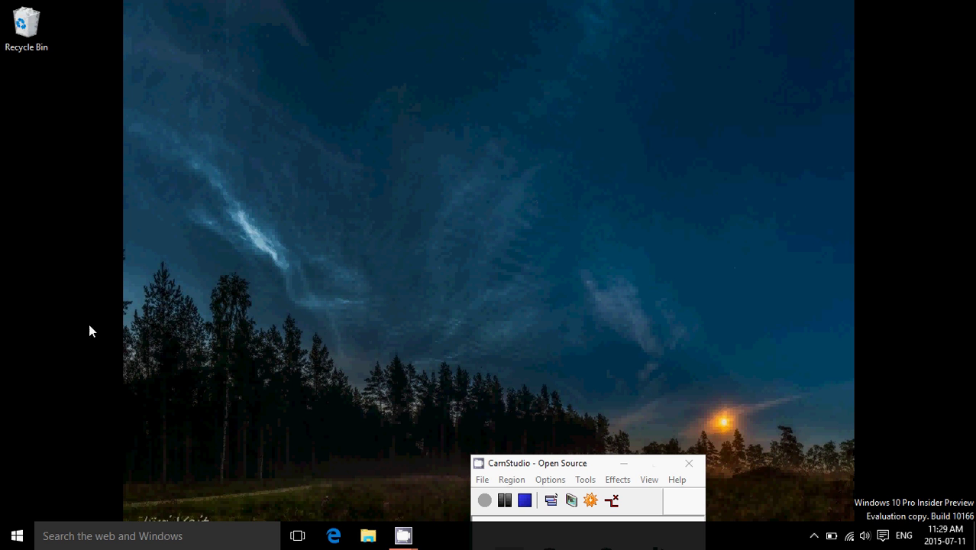
Step: Search Windows for "groove", open Groove Music to view its welcome page, and close the app
{"action": "left_click", "coordinate": [98, 540]}
{"action": "type", "text": "groove"}
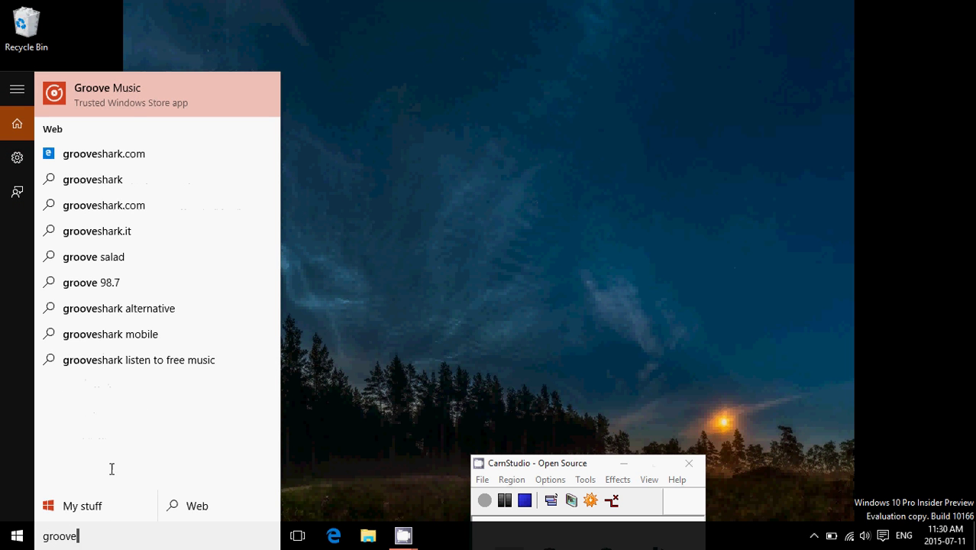
{"action": "left_click", "coordinate": [171, 98]}
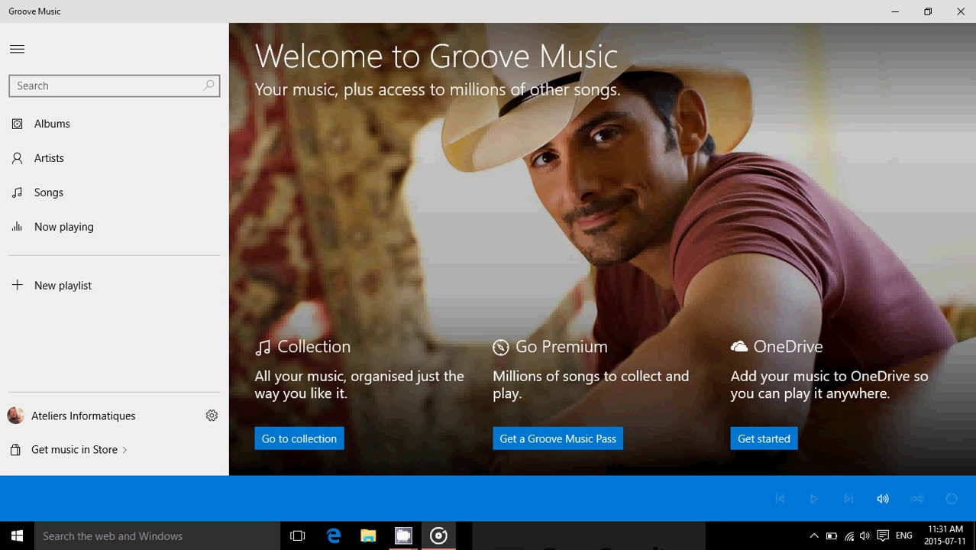
{"action": "left_click", "coordinate": [965, 10]}
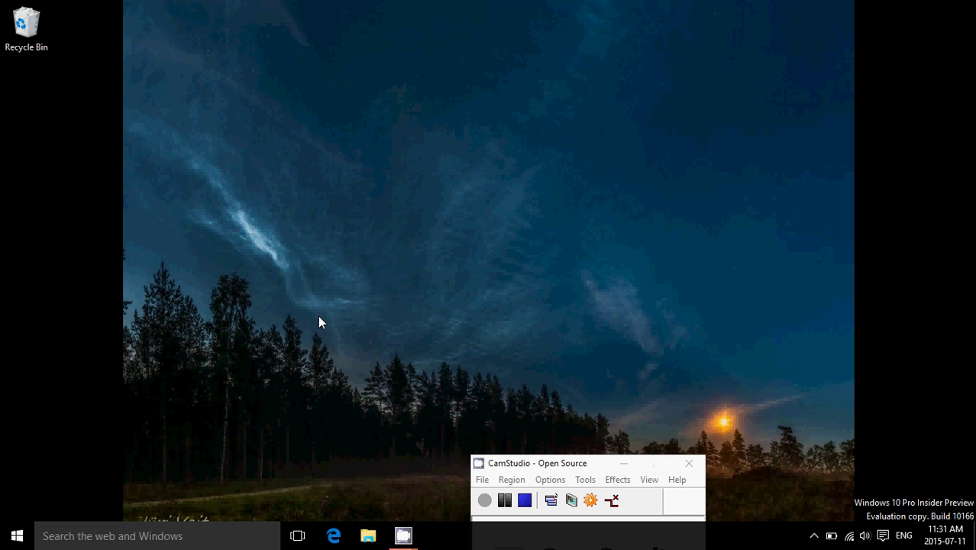
Step: Unpin the Mail tile from the Start menu
{"action": "left_click", "coordinate": [17, 539]}
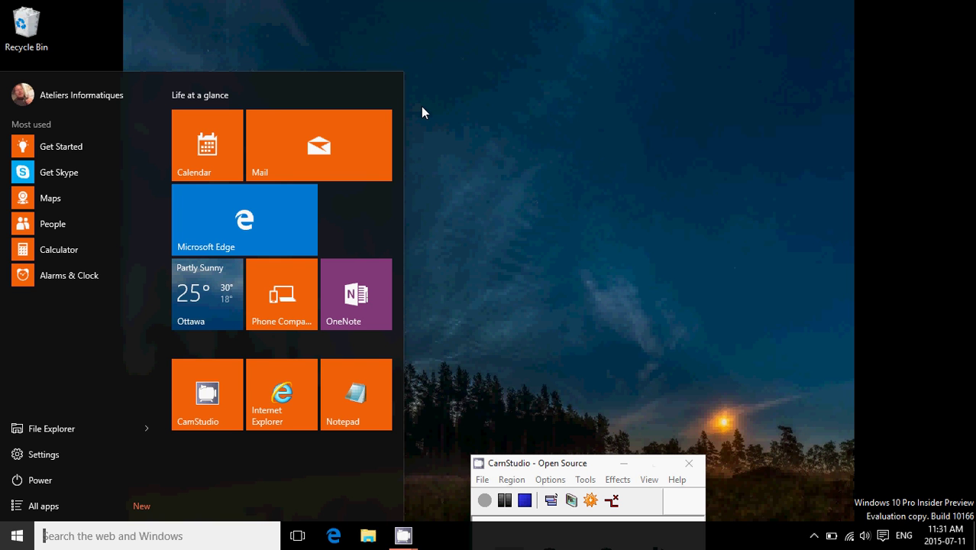
{"action": "right_click", "coordinate": [326, 155]}
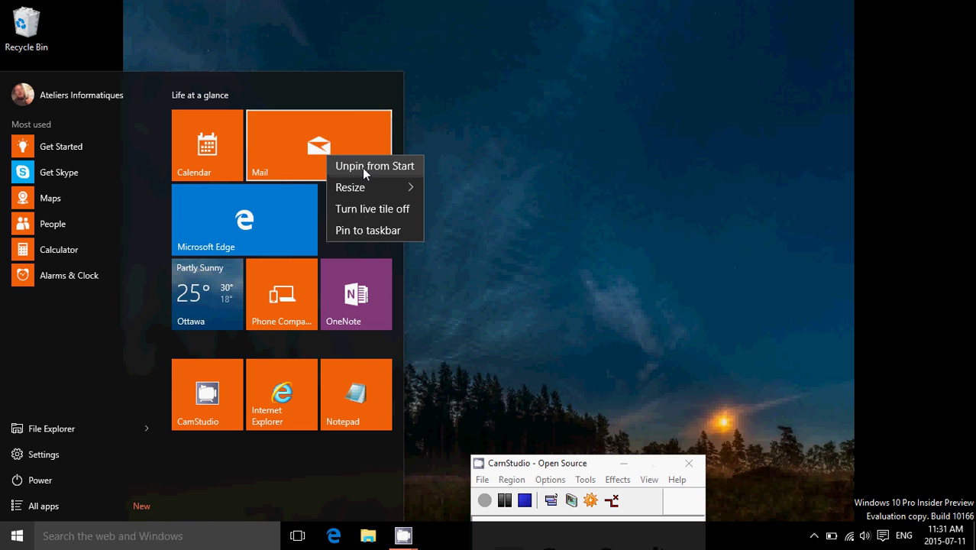
{"action": "left_click", "coordinate": [364, 169]}
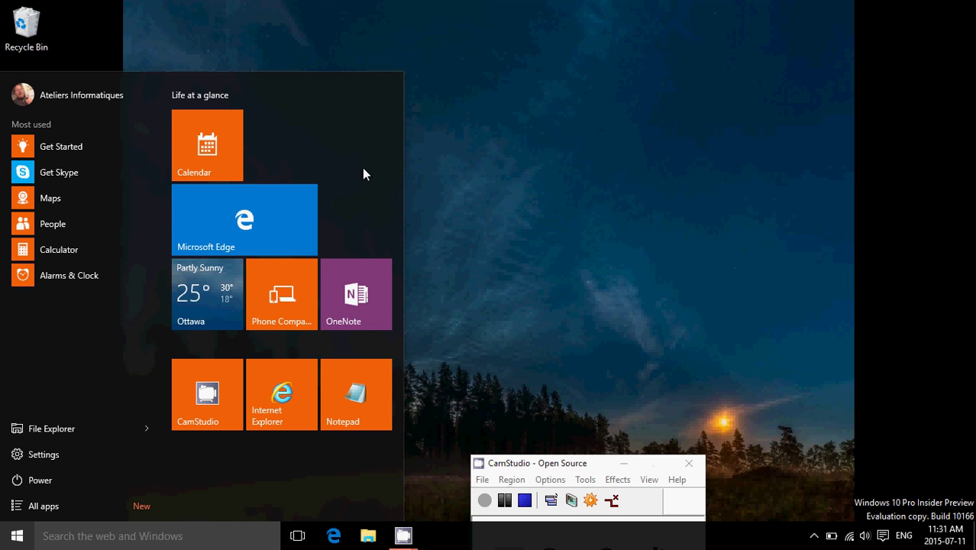
Step: Widen the Start menu toward the middle and far side of the desktop, narrow it back to its original width, and close it
{"action": "left_click_drag", "start_coordinate": [402, 157], "coordinate": [552, 146]}
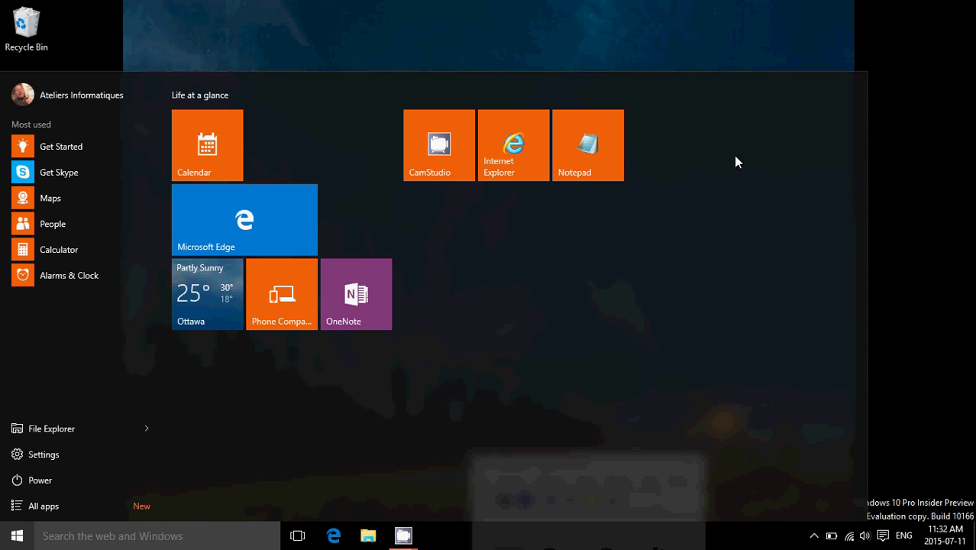
{"action": "left_click_drag", "start_coordinate": [866, 164], "coordinate": [902, 95]}
{"action": "left_click_drag", "start_coordinate": [866, 106], "coordinate": [386, 267]}
{"action": "left_click", "coordinate": [640, 231]}
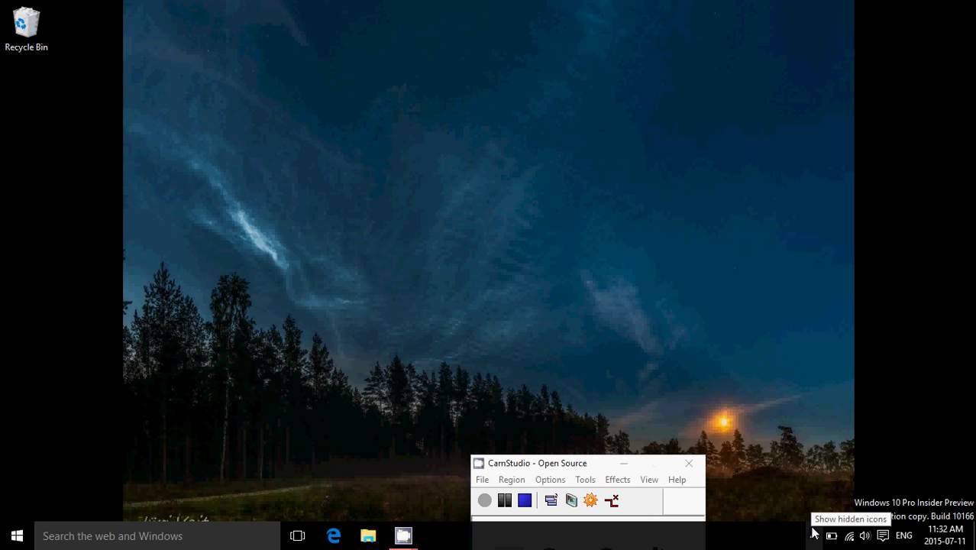
Step: Turn on tablet mode from the Action Center, and dismiss the Action Center
{"action": "left_click", "coordinate": [884, 537]}
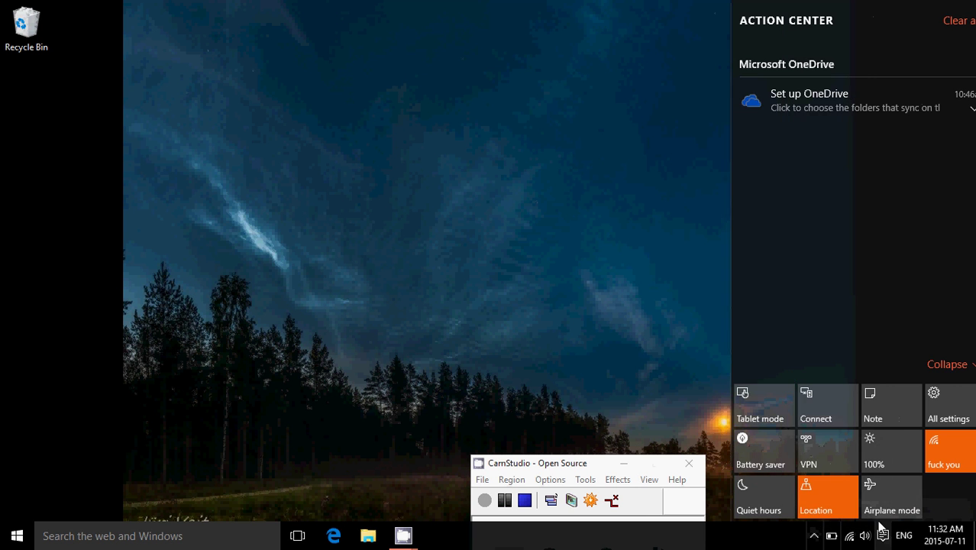
{"action": "left_click", "coordinate": [746, 403]}
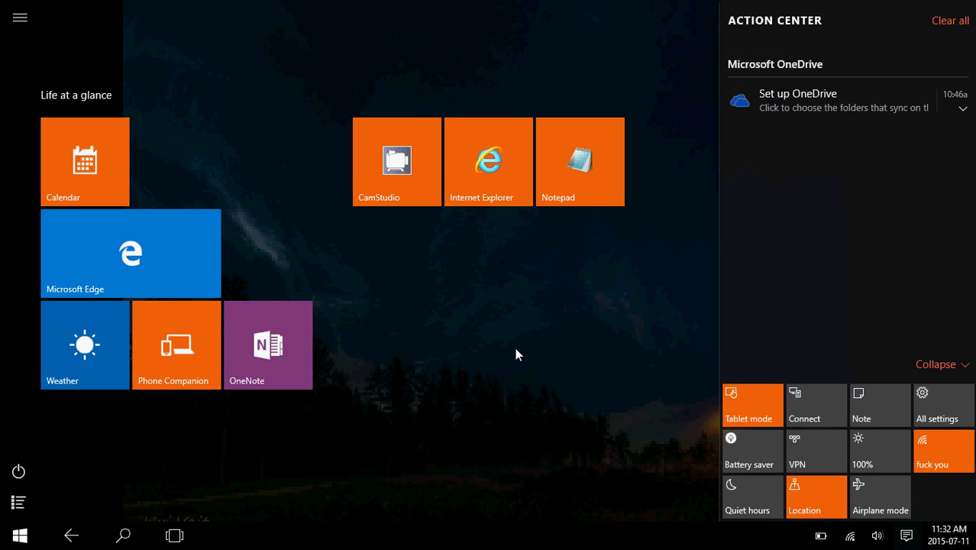
{"action": "left_click", "coordinate": [515, 347]}
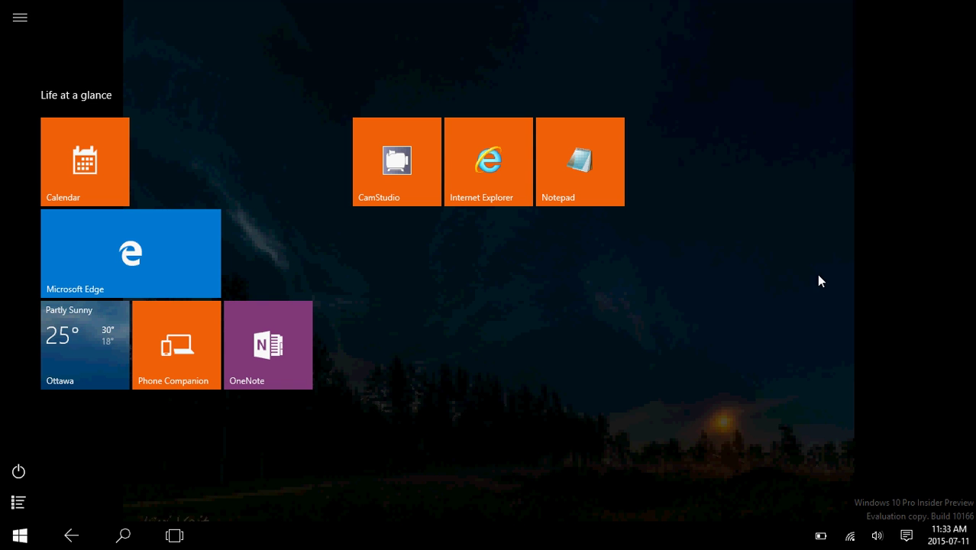
Step: Turn tablet mode off from the Action Center and switch it back on
{"action": "left_click", "coordinate": [906, 535]}
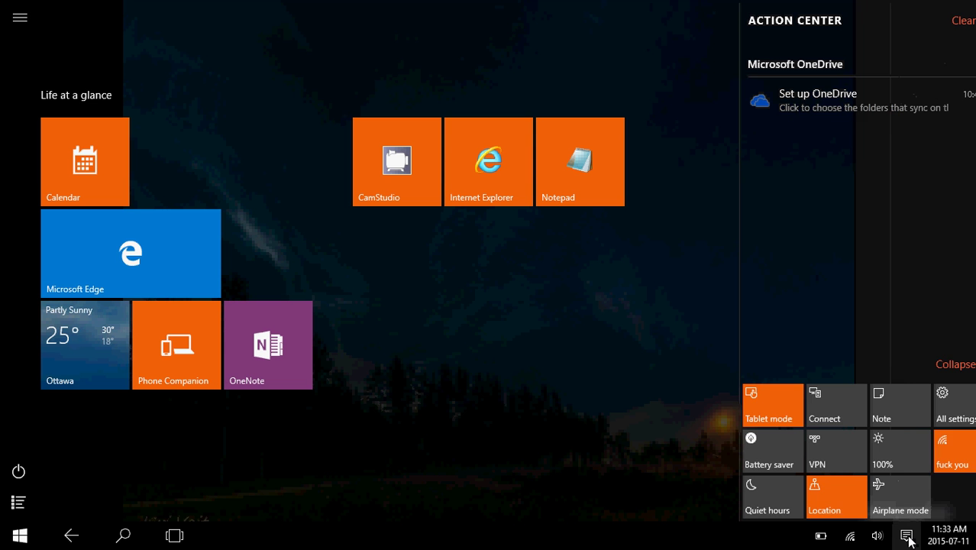
{"action": "left_click", "coordinate": [744, 399]}
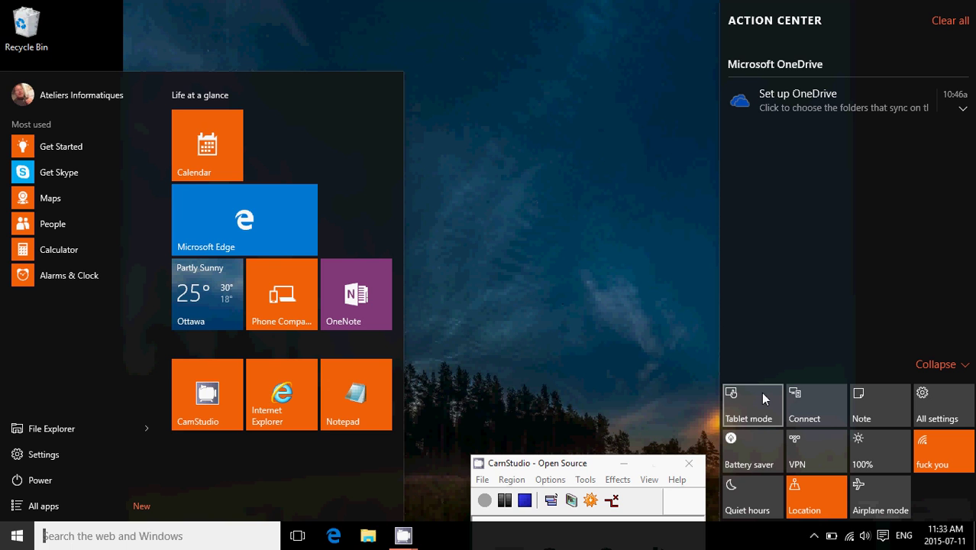
{"action": "left_click", "coordinate": [762, 397]}
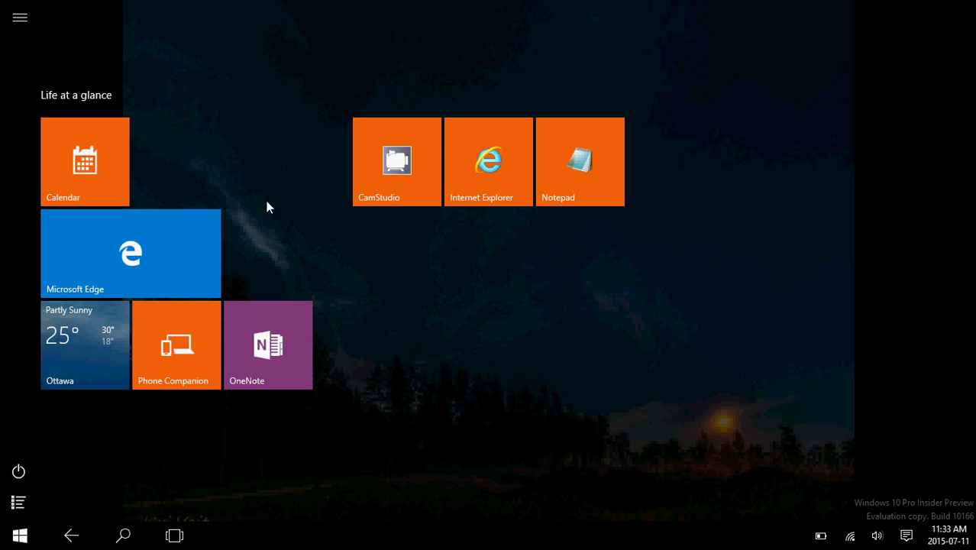
Step: Expand the full-screen Start's side menu to view the most used apps, and collapse it
{"action": "left_click", "coordinate": [21, 19]}
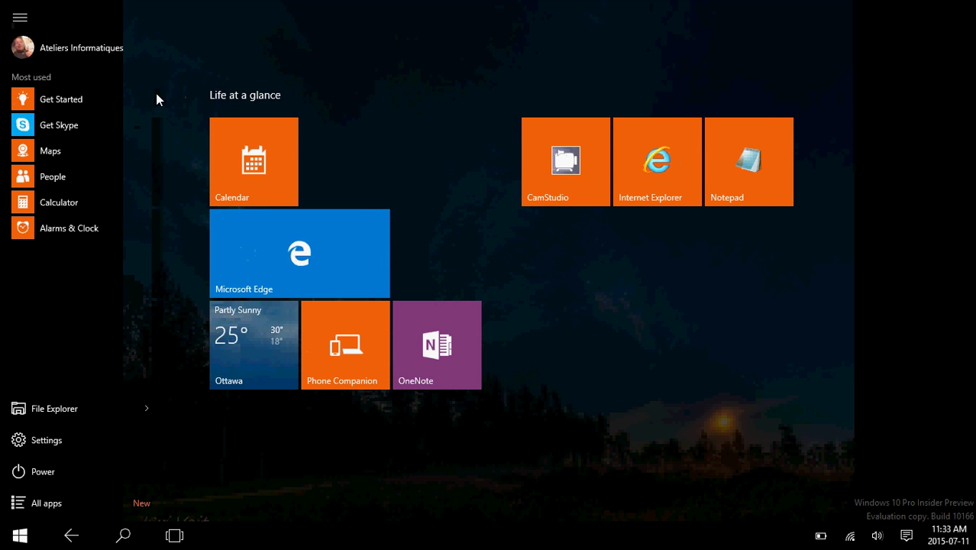
{"action": "left_click", "coordinate": [365, 74]}
{"action": "mouse_move", "coordinate": [572, 105]}
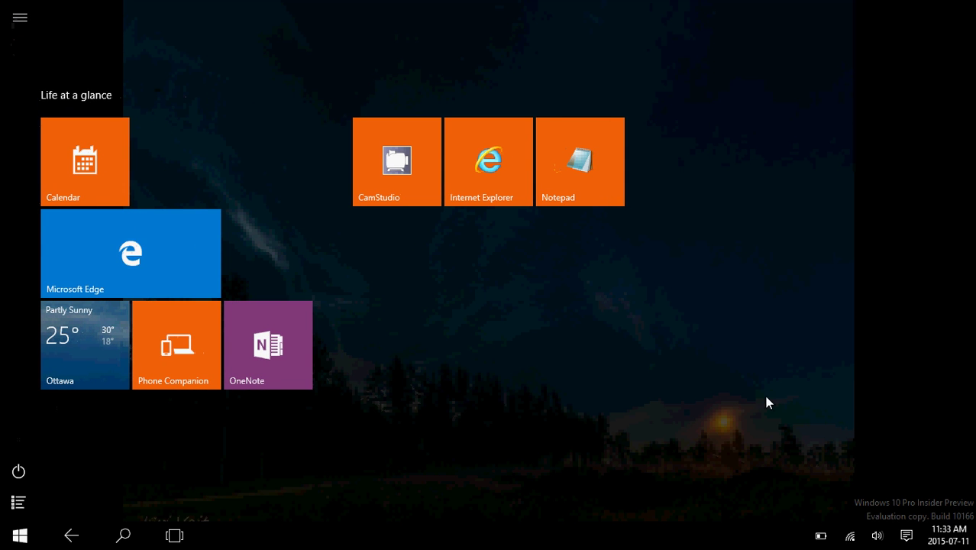
Step: Turn off tablet mode from the Action Center, and return to the plain desktop
{"action": "left_click", "coordinate": [907, 537]}
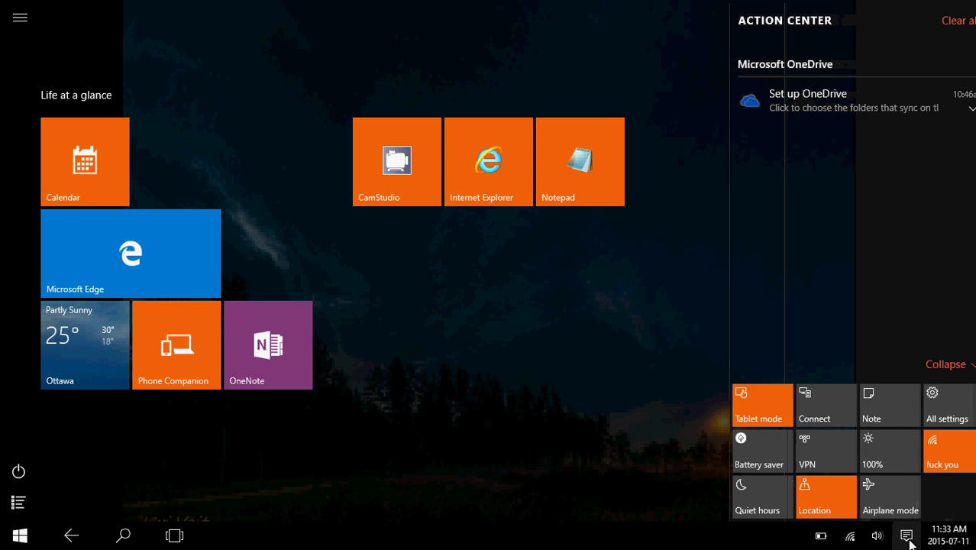
{"action": "left_click", "coordinate": [748, 405]}
{"action": "left_click", "coordinate": [522, 333]}
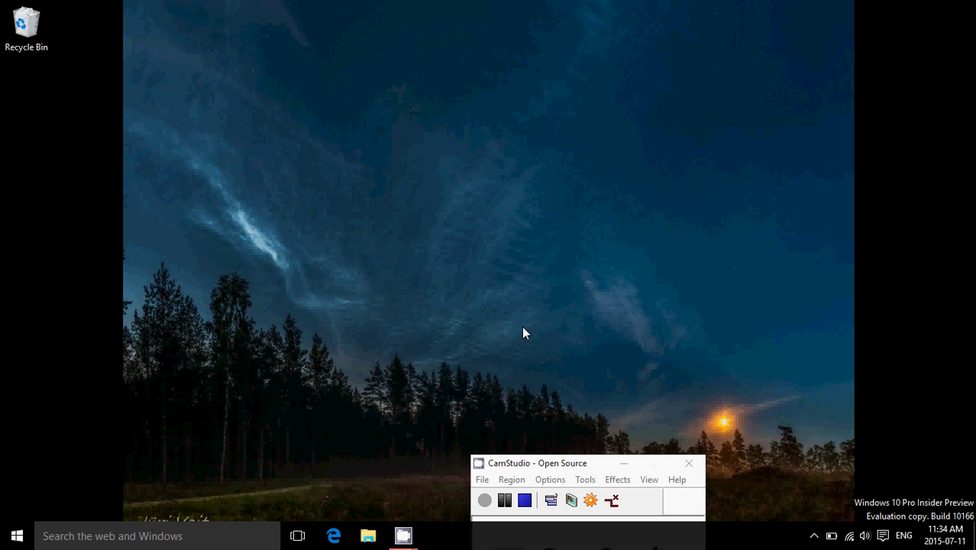
Step: View the desktop Start menu once more, and close it
{"action": "left_click", "coordinate": [16, 535]}
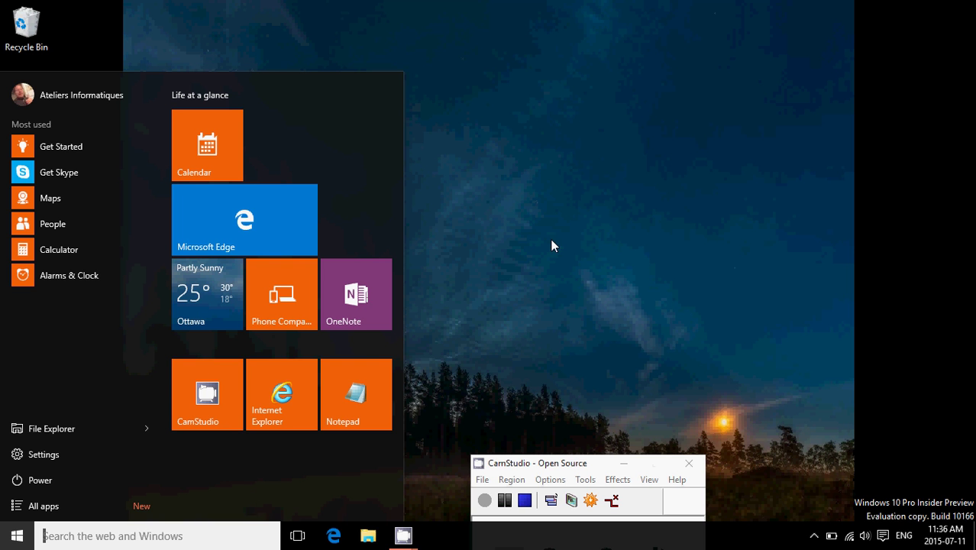
{"action": "left_click", "coordinate": [599, 237]}
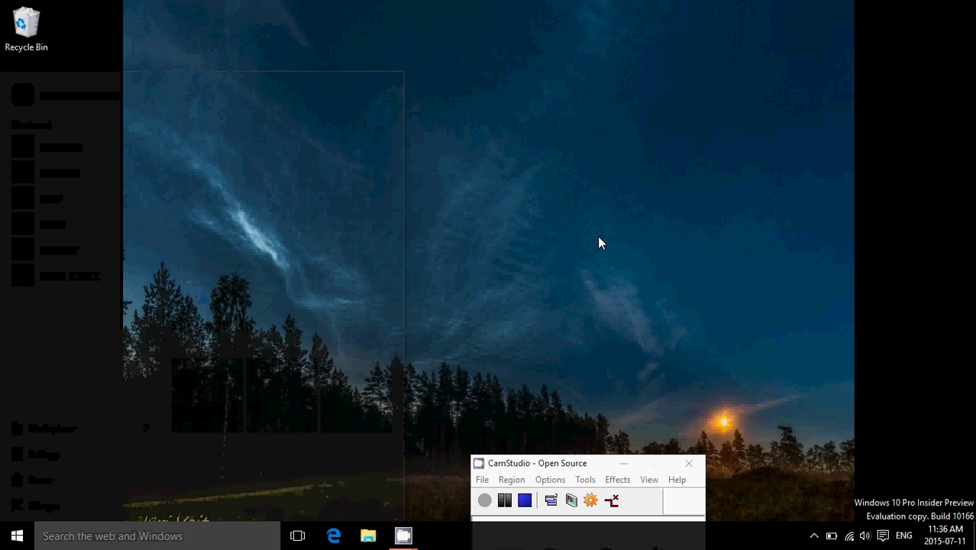